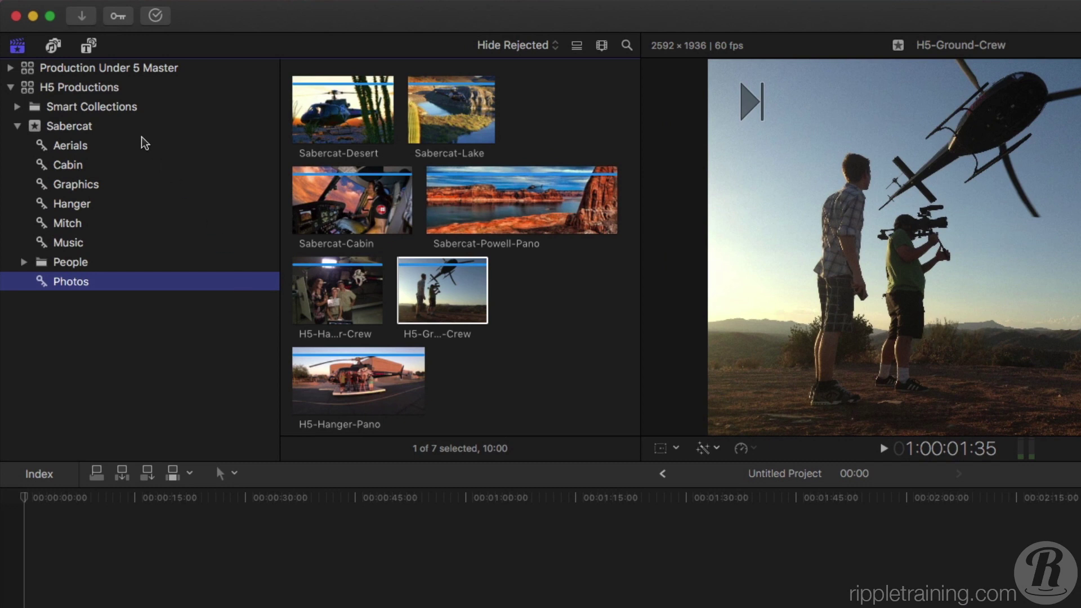
Select H5 Productions and its Sabercat event, then list the 404 Production Under 5 Master items
left_click(104, 87)
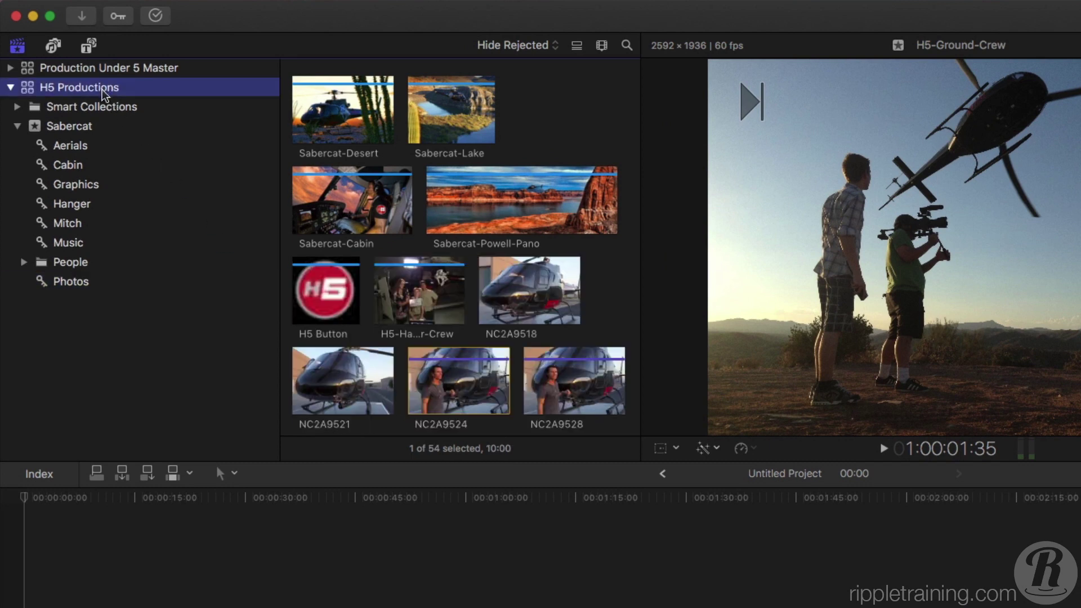
left_click(73, 130)
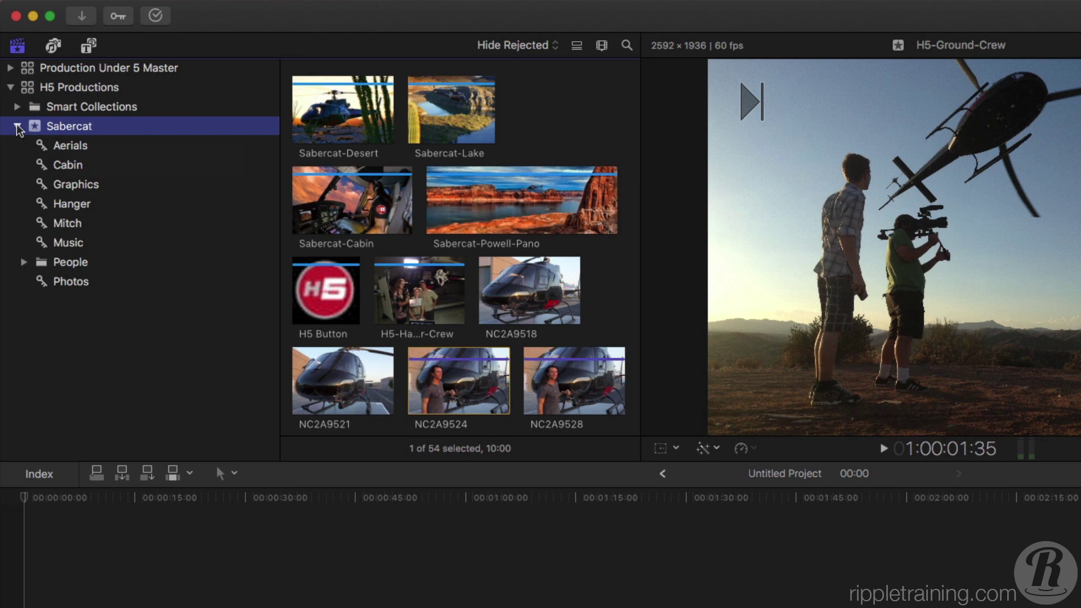
left_click(39, 68)
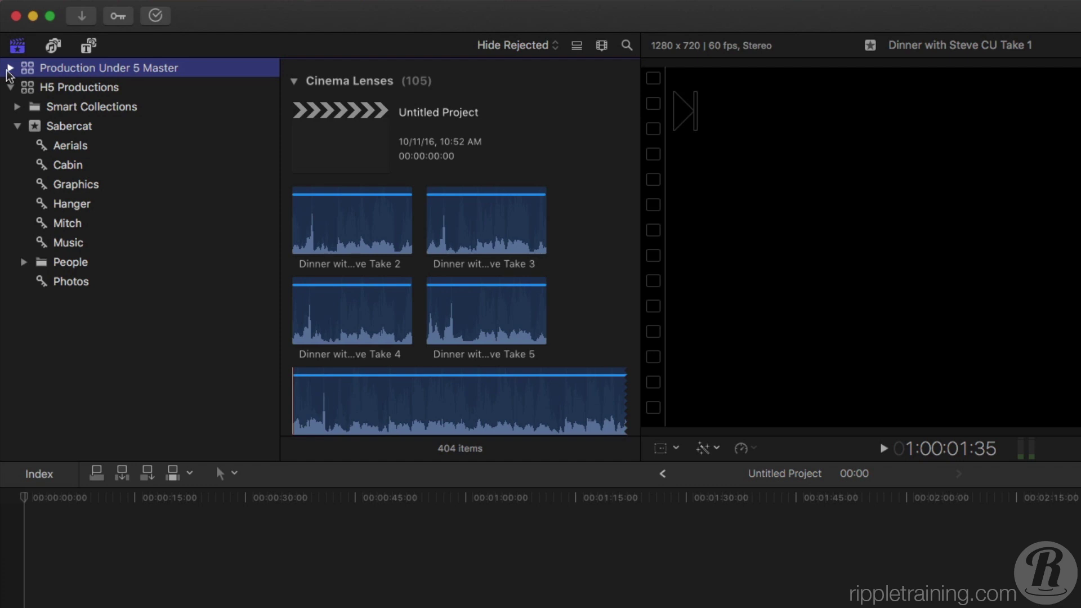
Expand Production Under 5 Master and view the Cinema Lenses, DJI Ronin, Ice Light 2 and KS 4x4 Gyro events
left_click(10, 68)
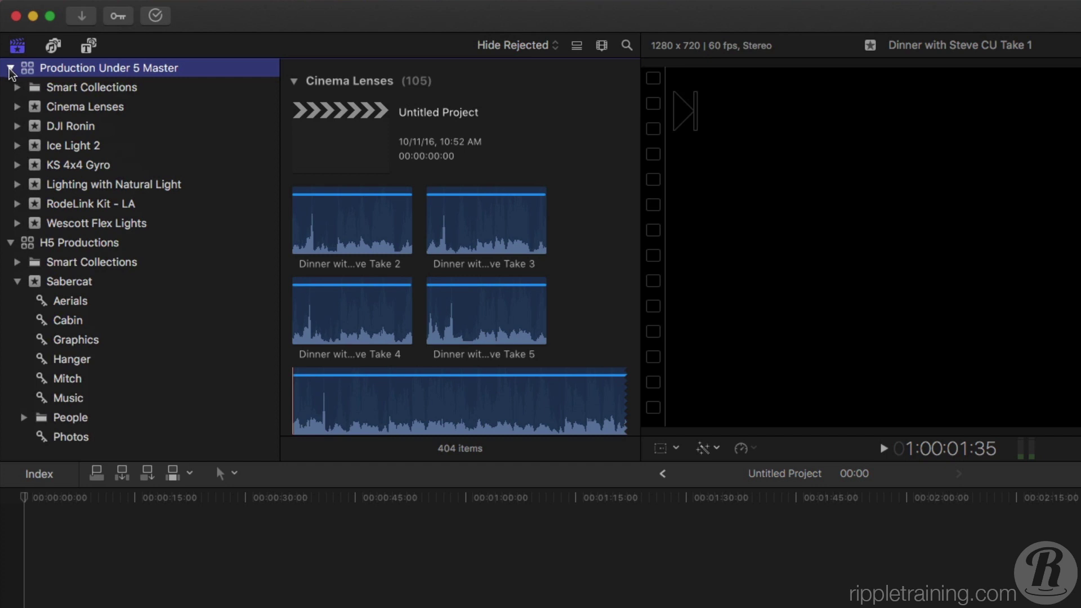
left_click(33, 108)
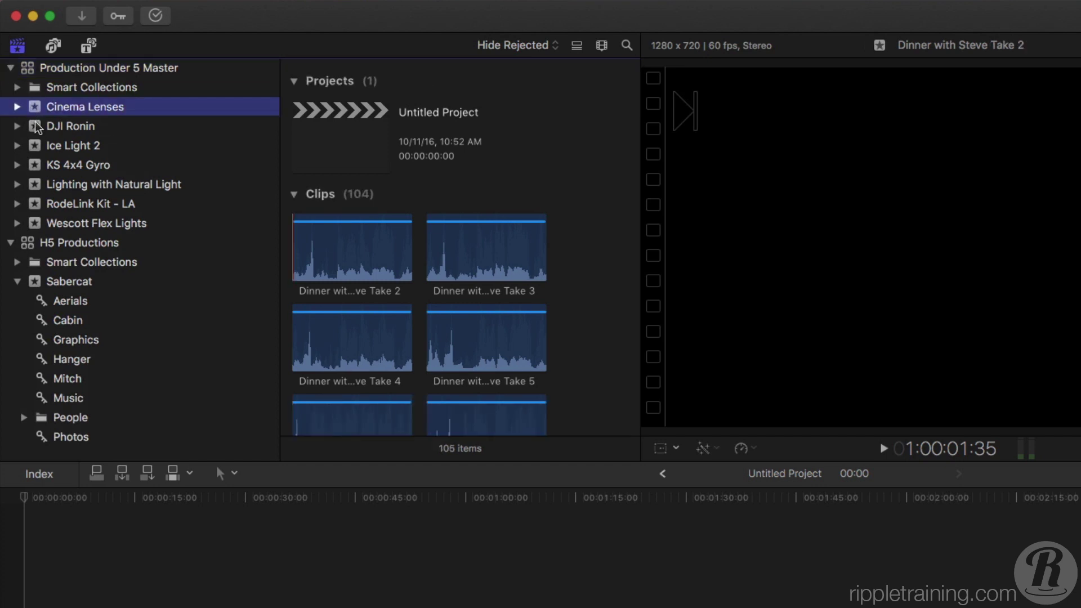
left_click(35, 127)
left_click(35, 147)
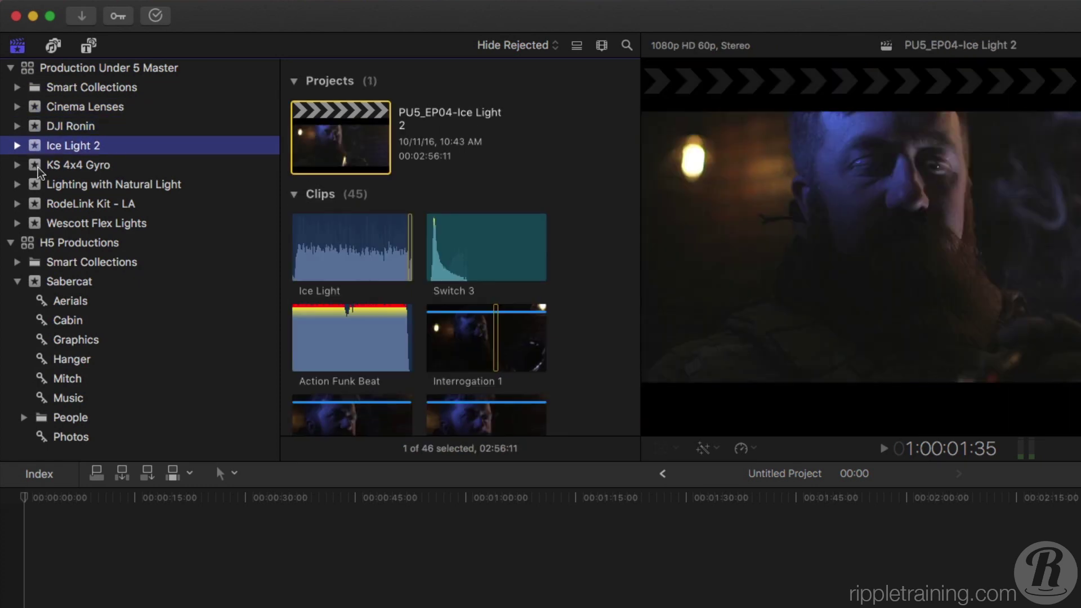
left_click(39, 165)
left_click(50, 127)
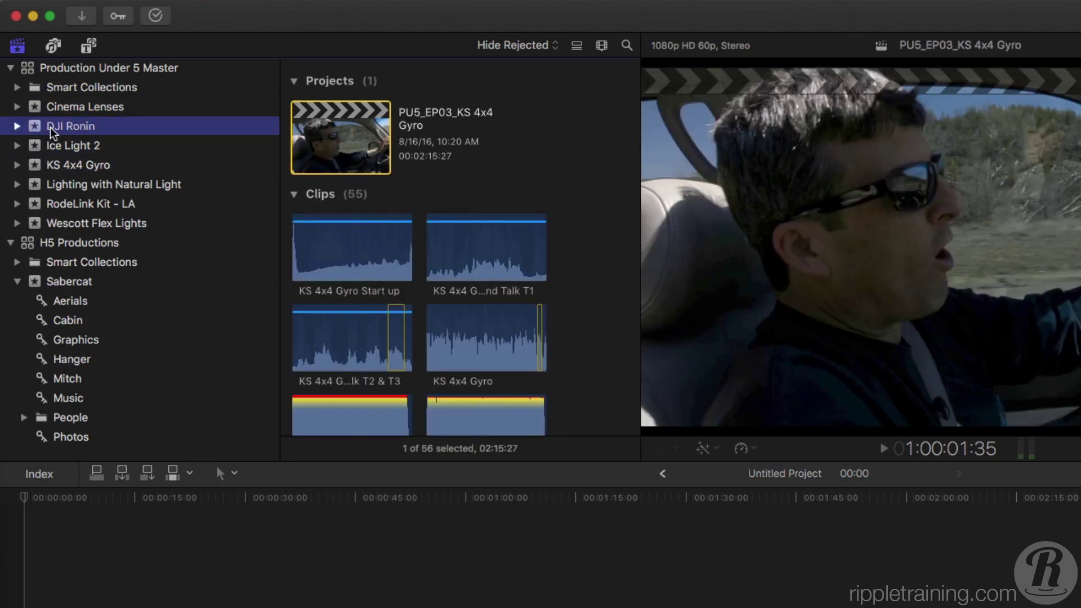
Scroll through the DJI Ronin clips, then through the KS 4x4 Gyro event's clips
scroll(444, 201, "down", 15)
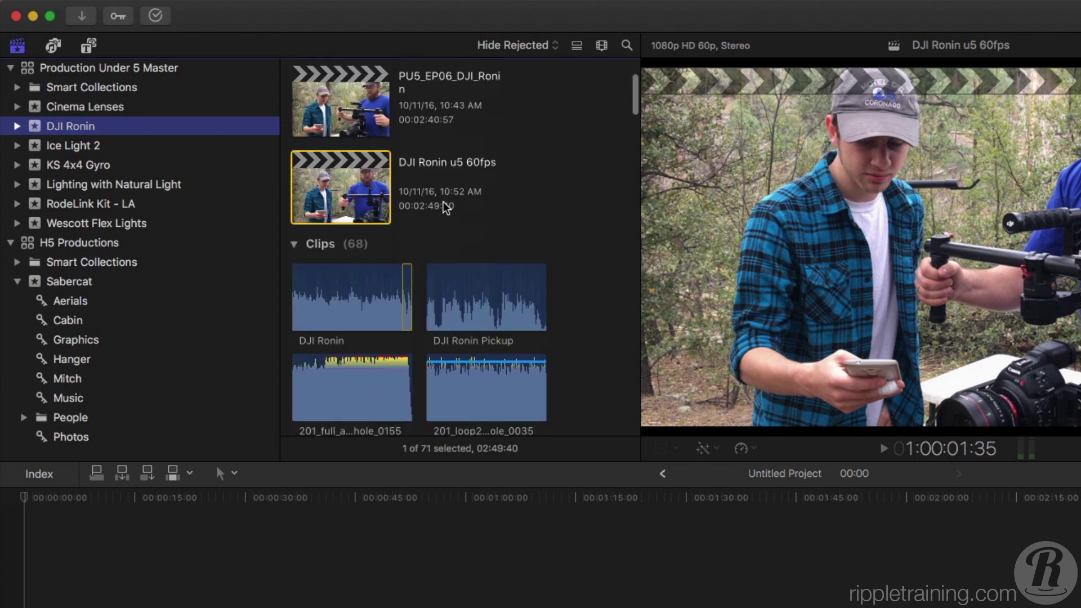
scroll(444, 202, "down", 12)
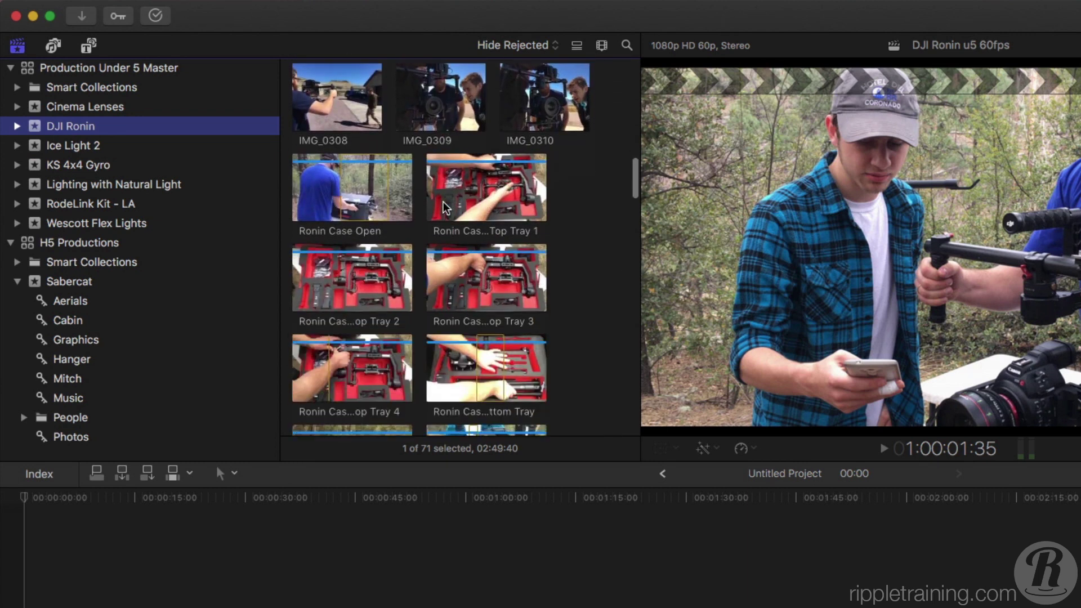
scroll(444, 201, "up", 3)
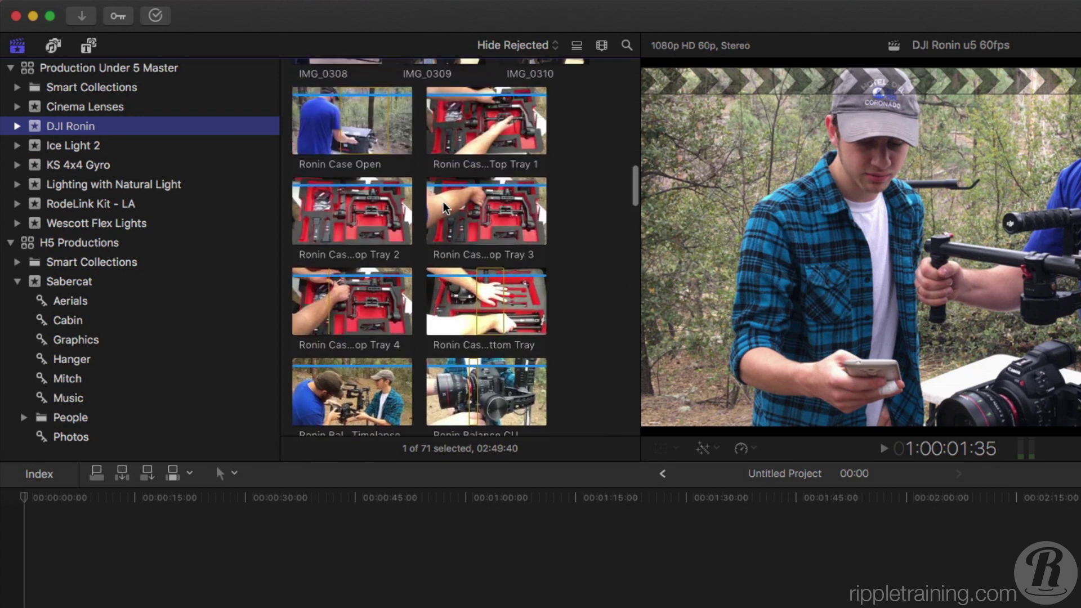
left_click(112, 166)
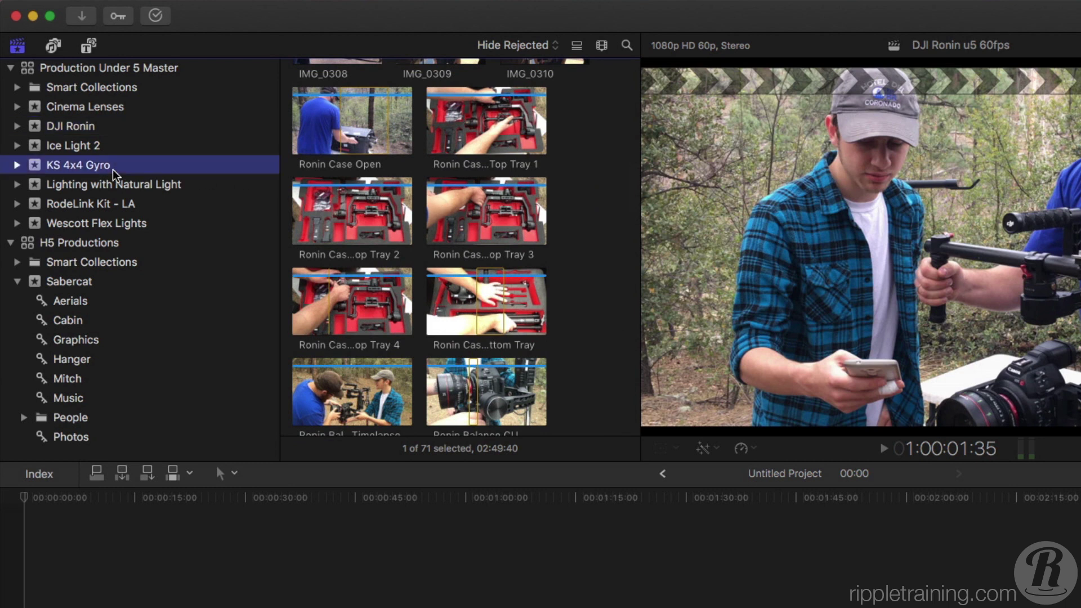
scroll(414, 189, "down", 15)
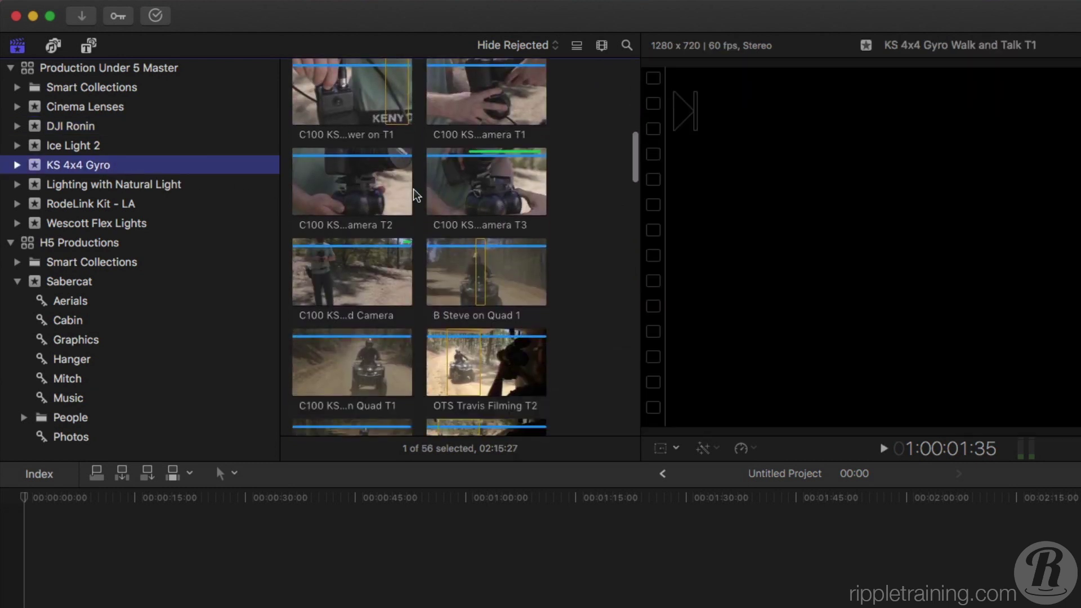
Scroll through the Ice Light 2 event's 46 clips
left_click(103, 146)
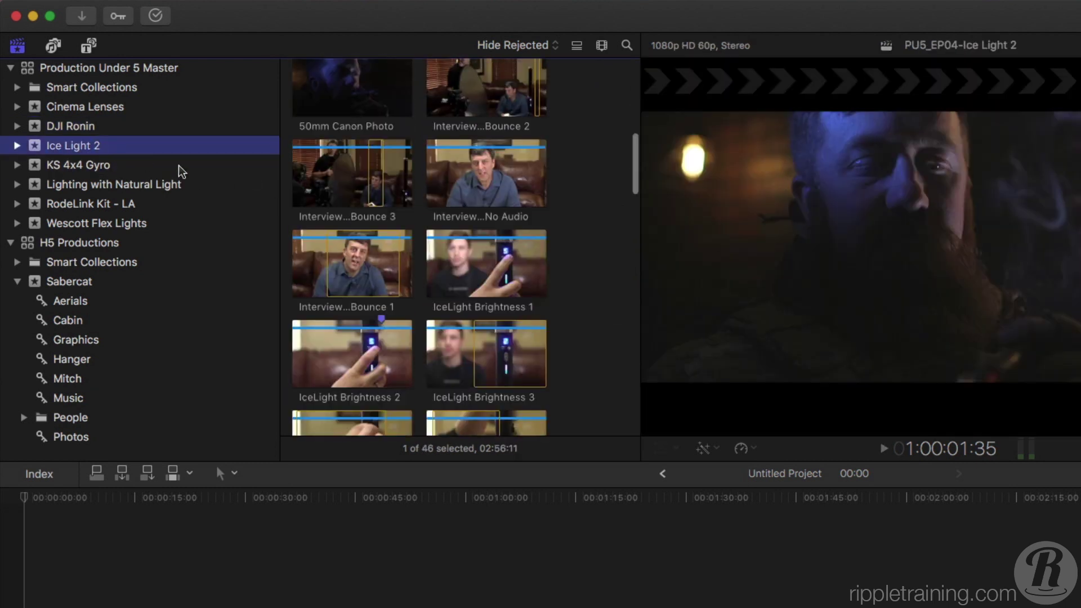
scroll(420, 193, "down", 5)
scroll(422, 198, "down", 15)
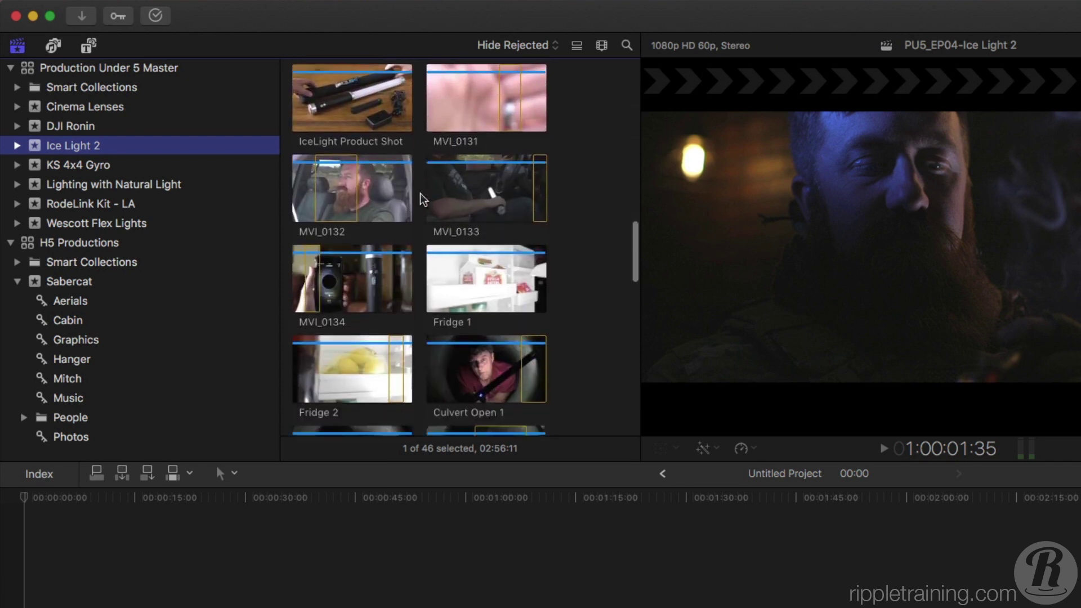
scroll(420, 194, "down", 8)
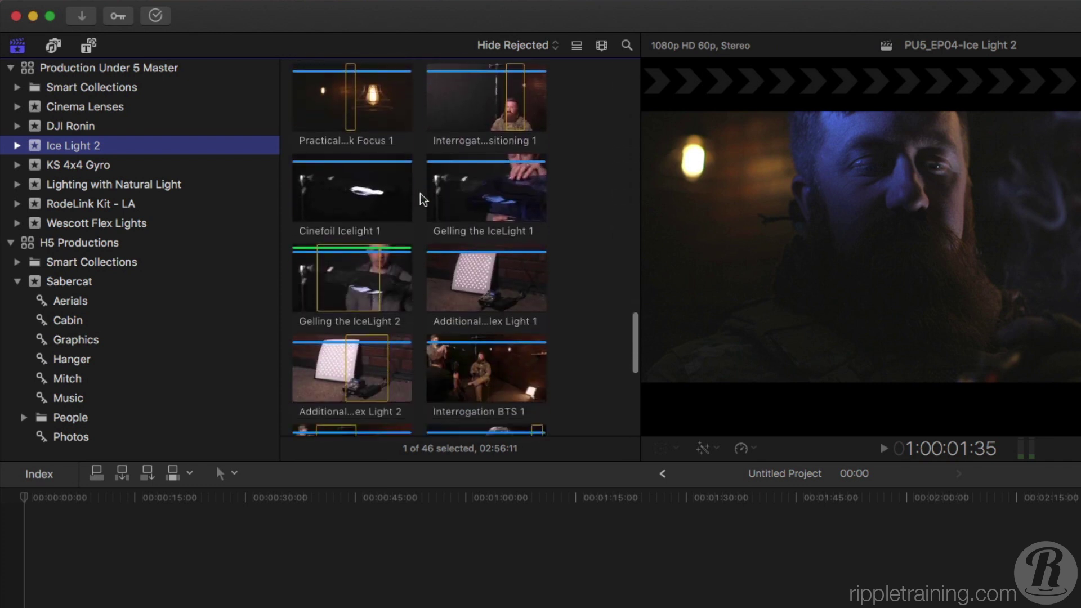
scroll(422, 198, "down", 5)
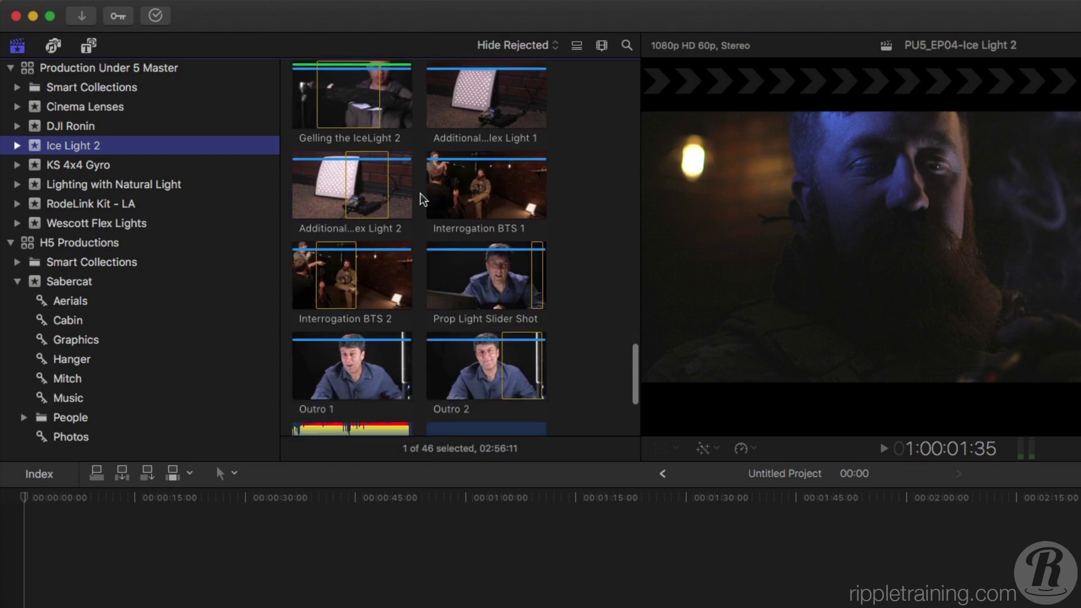
scroll(420, 192, "up", 4)
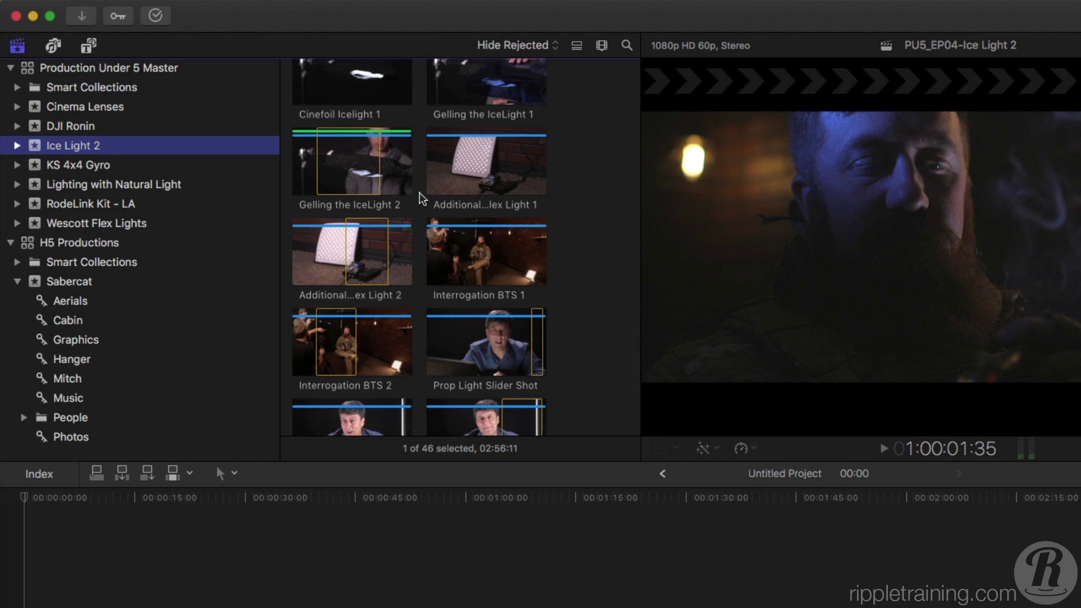
Filter Ice Light 2 by its 5D MKIII and C100 keyword collections, then show all 46 clips again
left_click(18, 145)
left_click(46, 165)
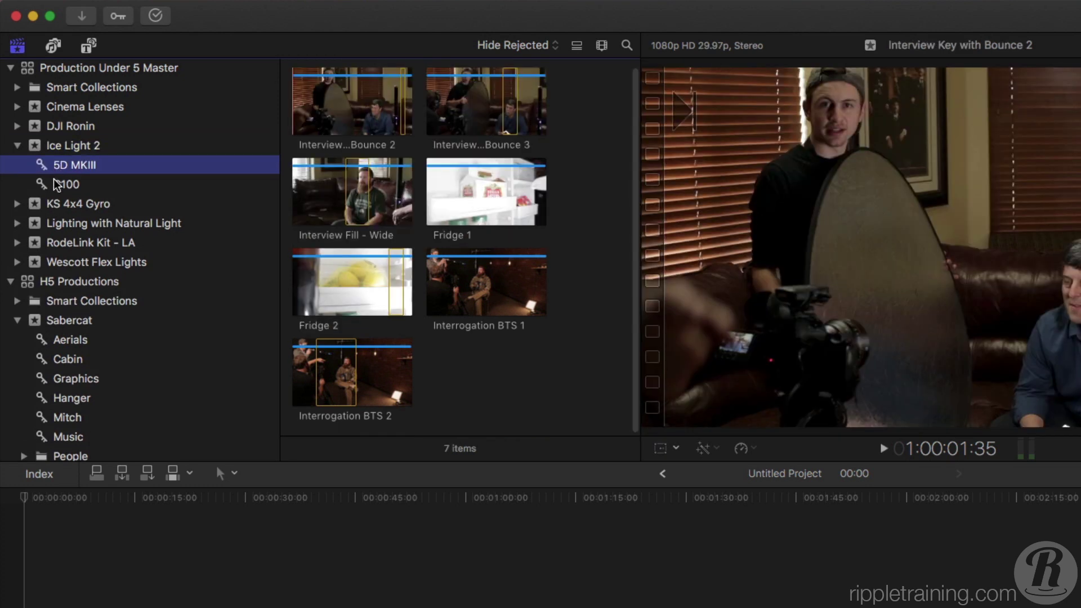
left_click(55, 183)
left_click(50, 164)
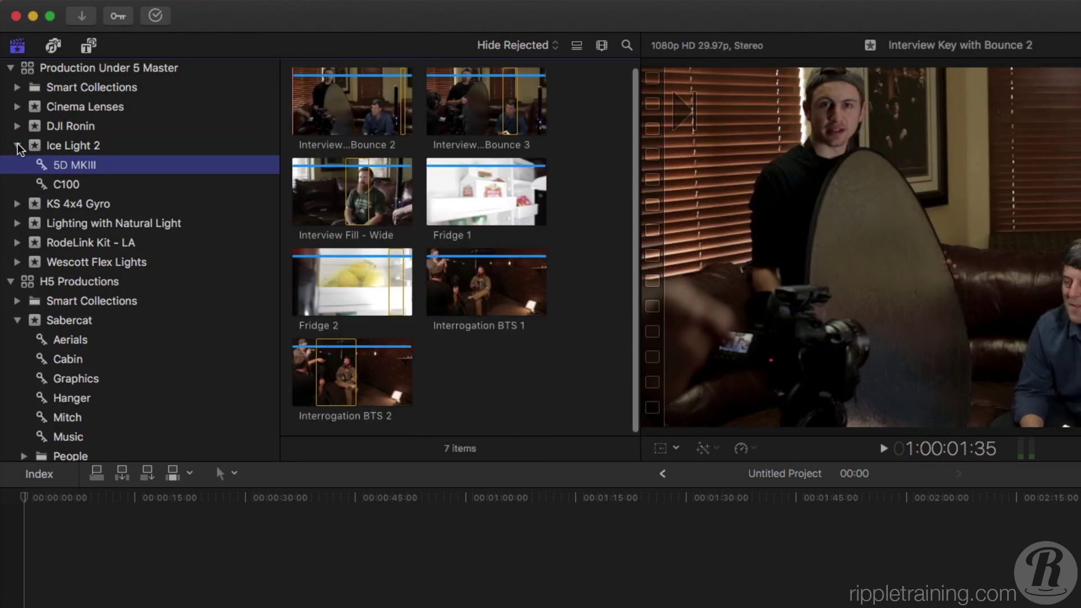
left_click(18, 145)
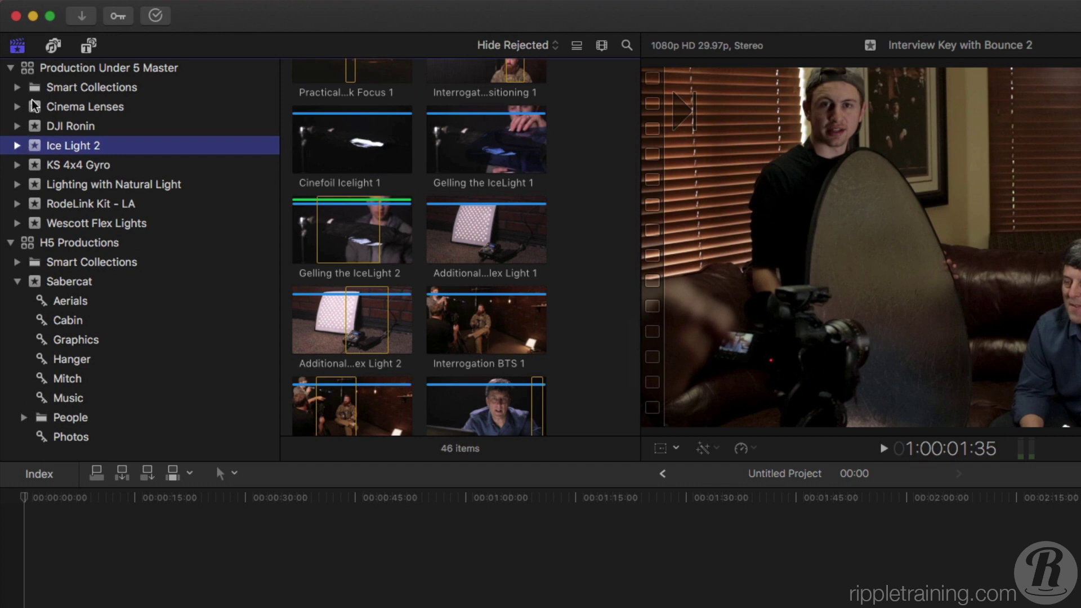
List all 404 Production Under 5 Master items grouped by event and scroll through them
left_click(29, 69)
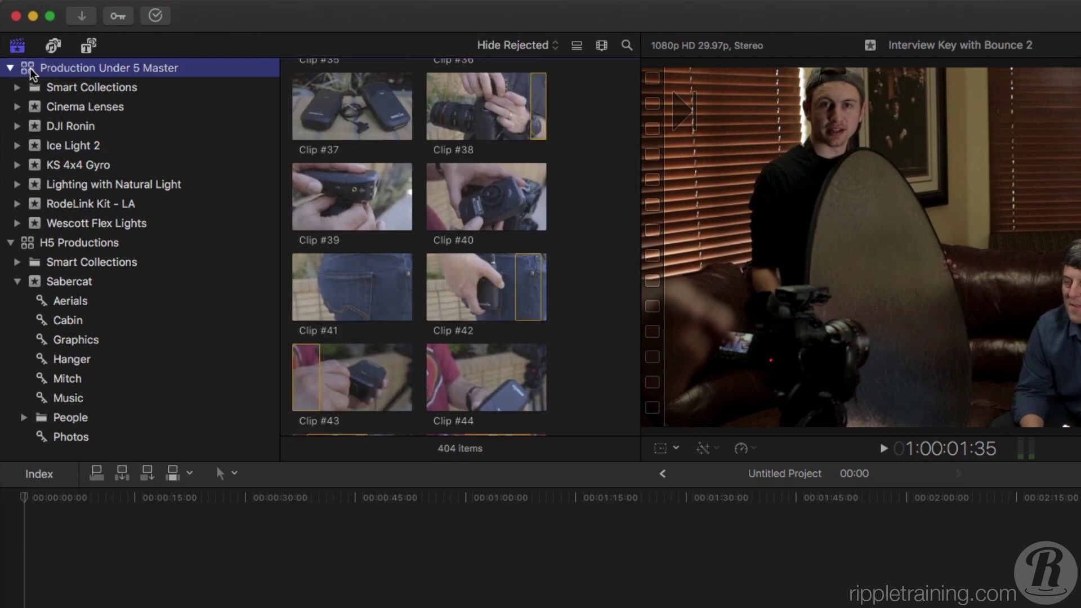
scroll(431, 187, "down", 20)
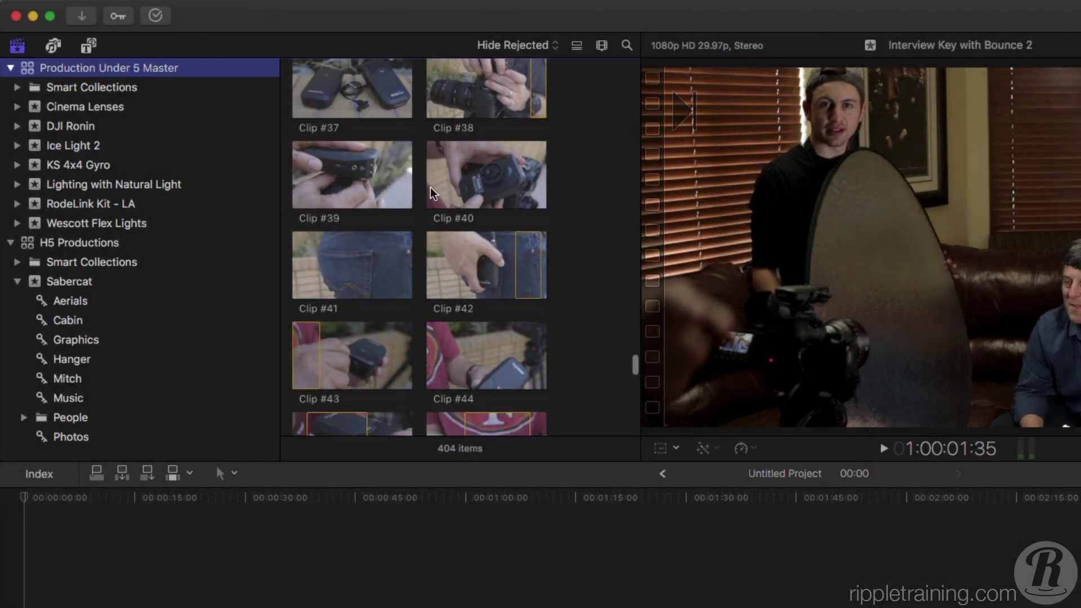
scroll(431, 190, "down", 20)
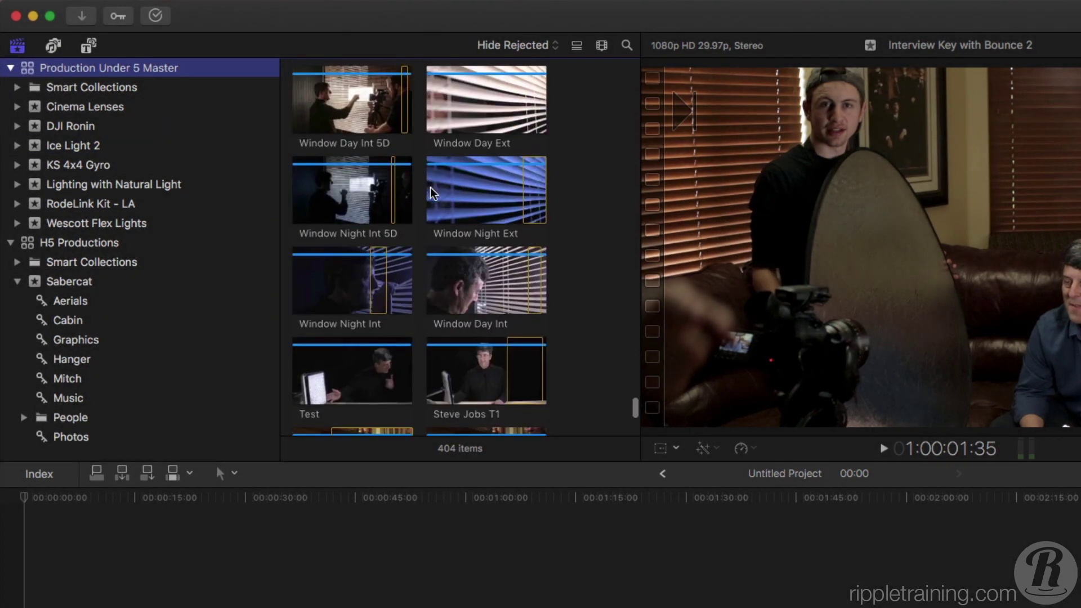
scroll(430, 192, "up", 20)
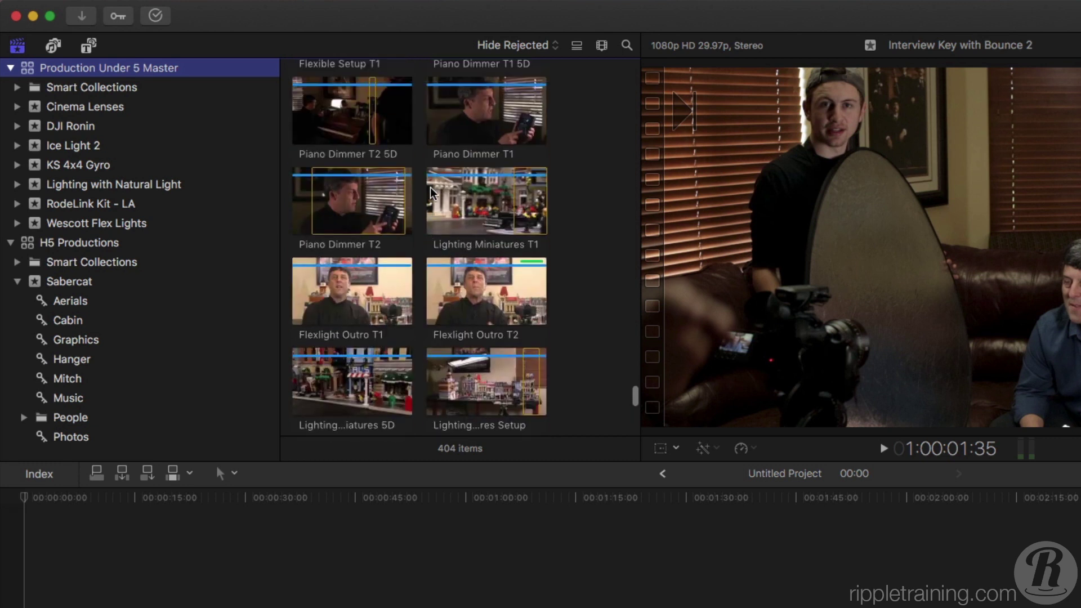
scroll(430, 192, "up", 20)
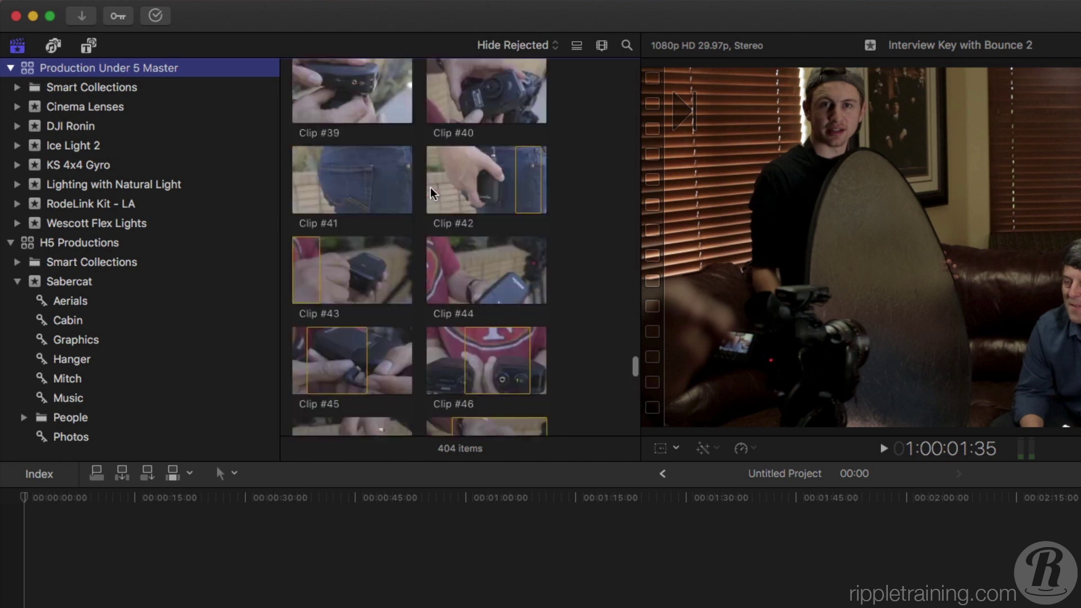
scroll(430, 188, "up", 20)
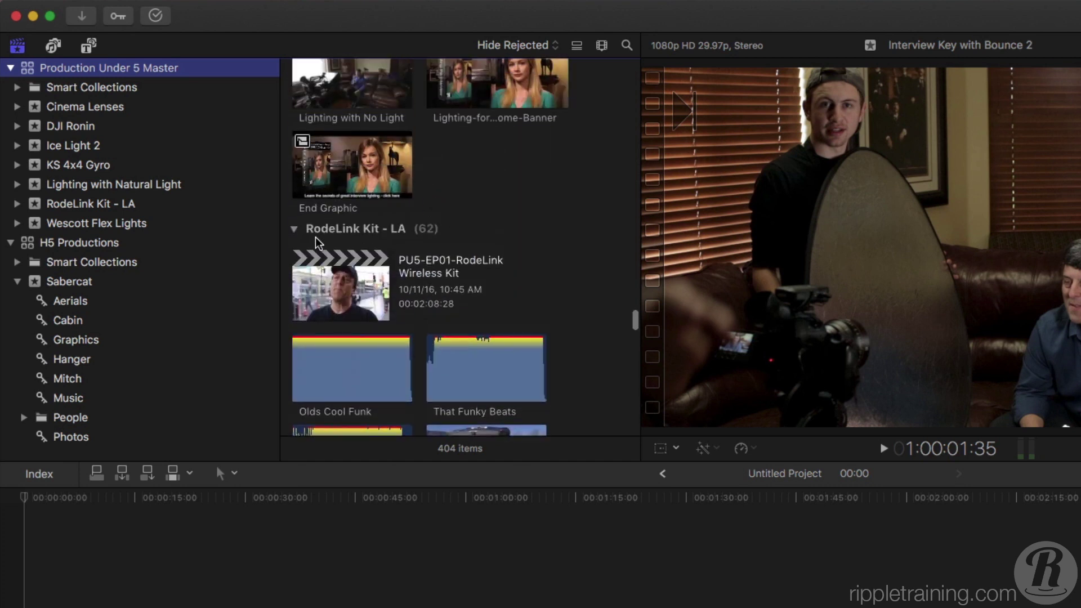
scroll(292, 232, "up", 10)
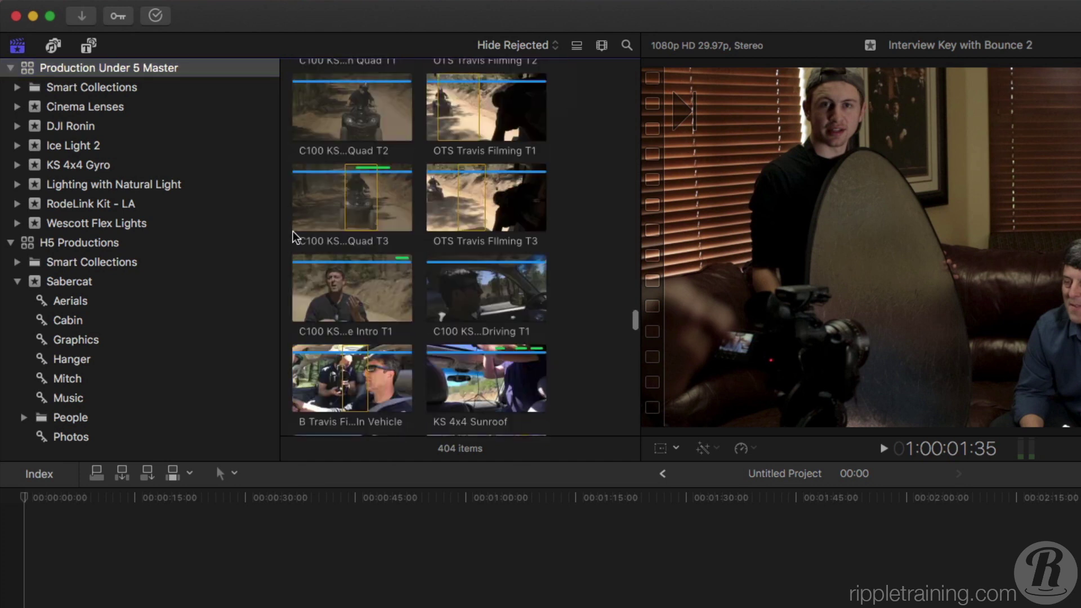
scroll(296, 231, "up", 10)
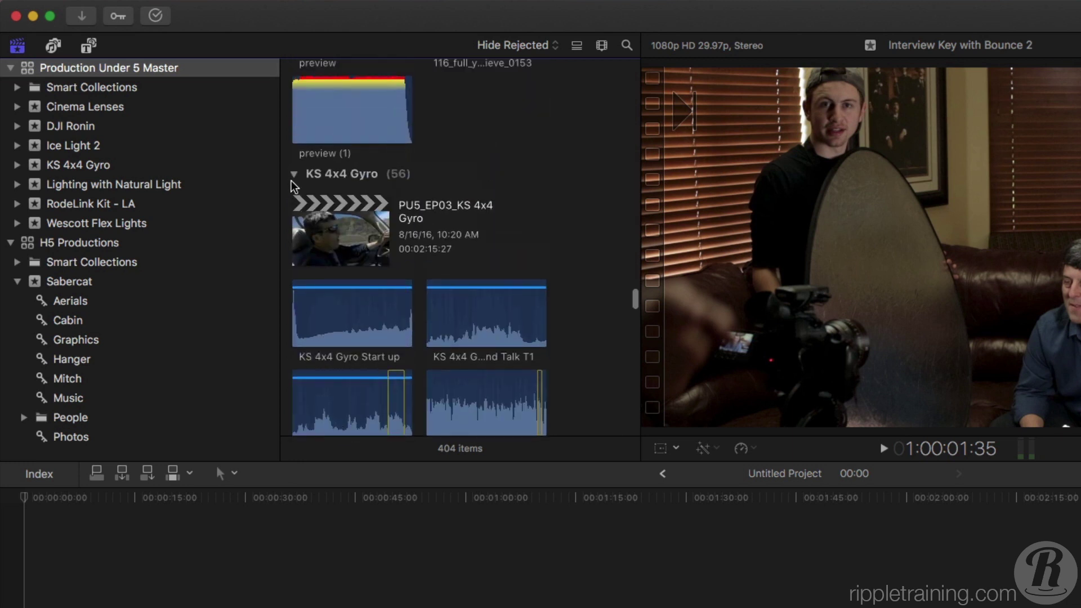
scroll(295, 174, "up", 10)
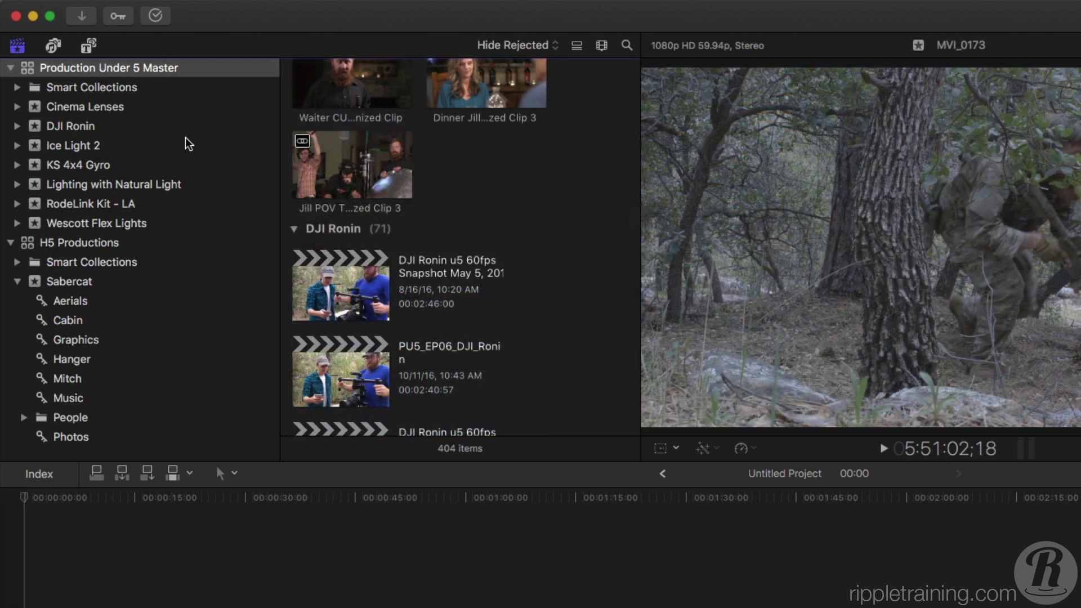
Collapse Production Under 5 Master and show the H5 Productions Sabercat event's 54 clips
left_click(9, 69)
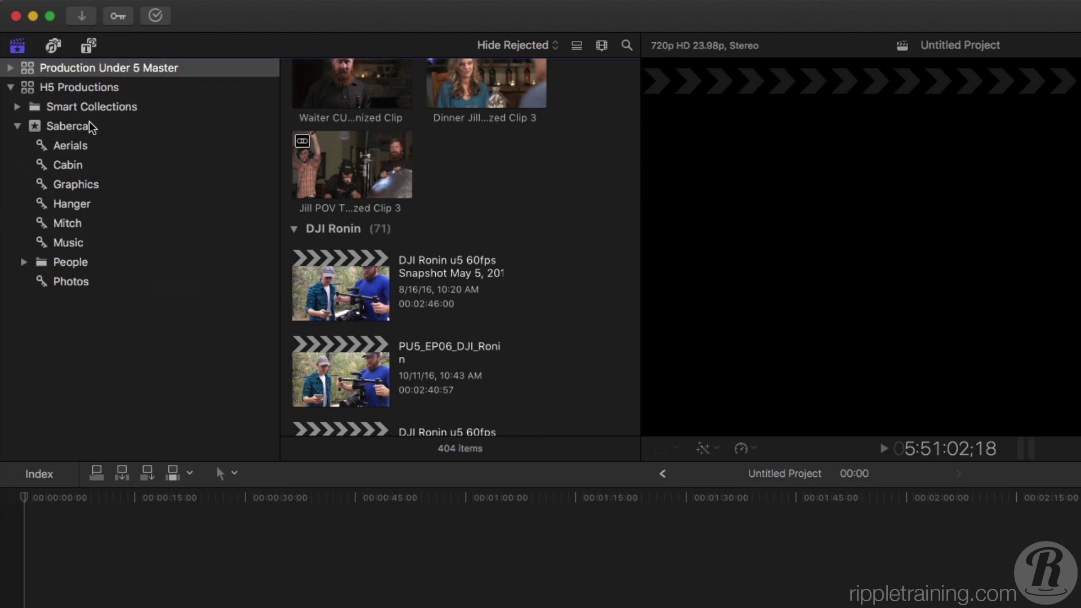
left_click(83, 90)
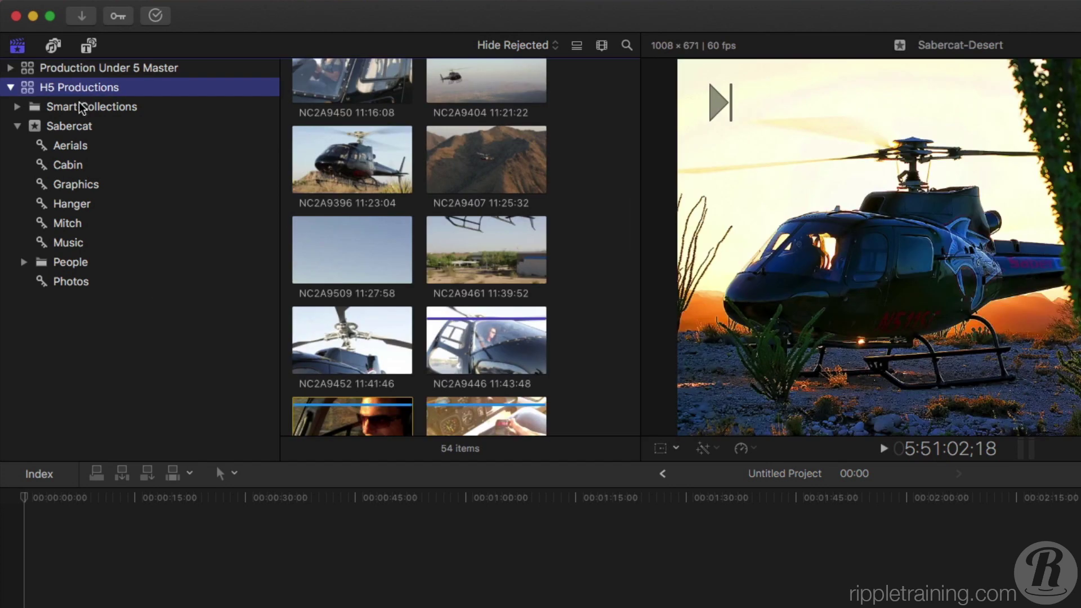
left_click(73, 126)
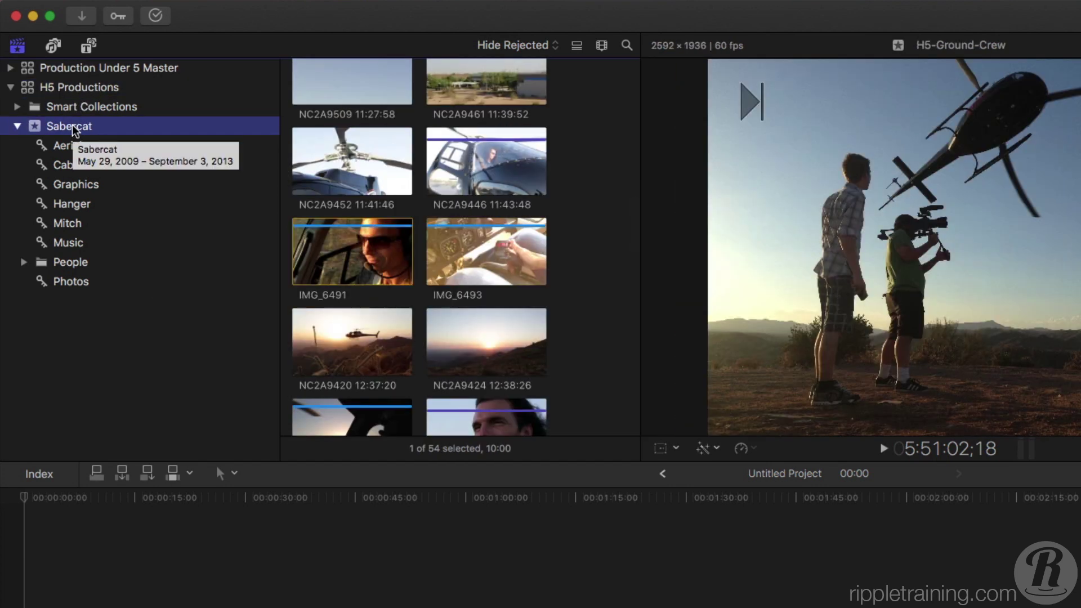
Scroll the Sabercat clips, toggle skimming with S, and select the H5 Productions library
scroll(526, 307, "down", 10)
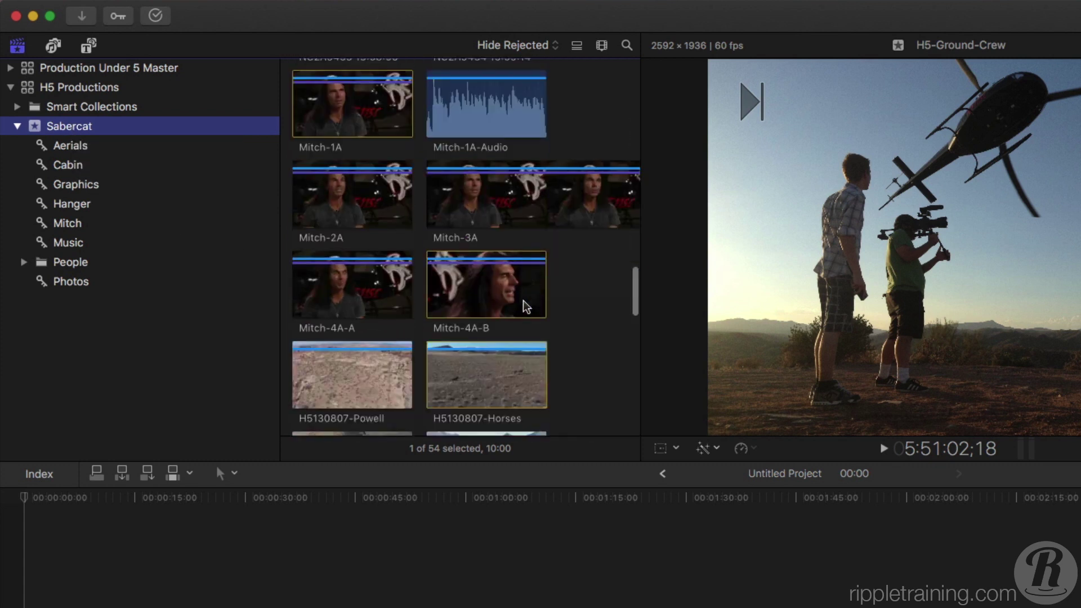
scroll(527, 307, "up", 10)
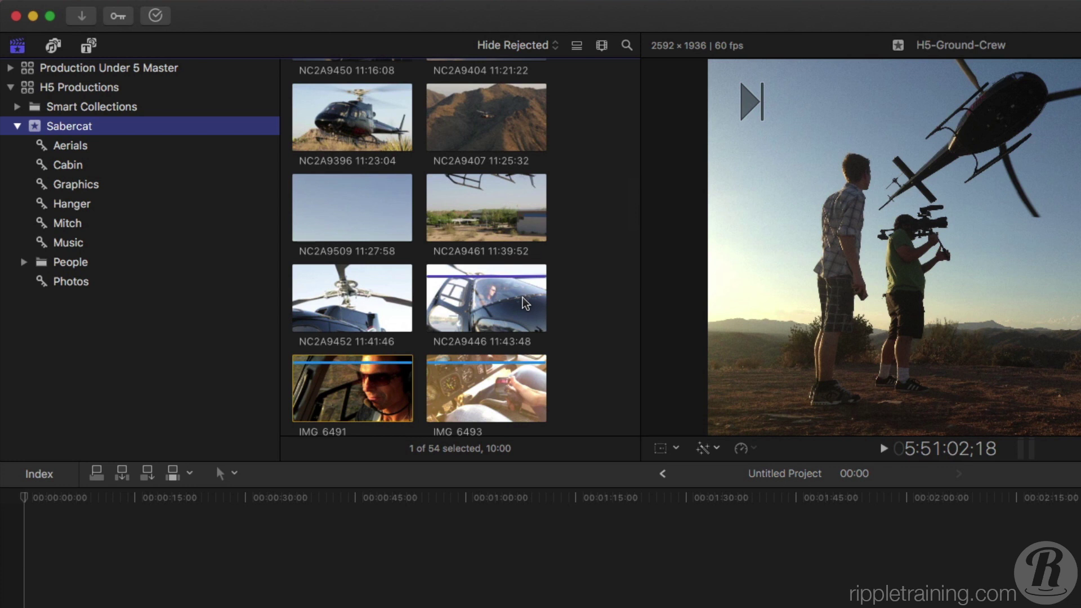
key("s")
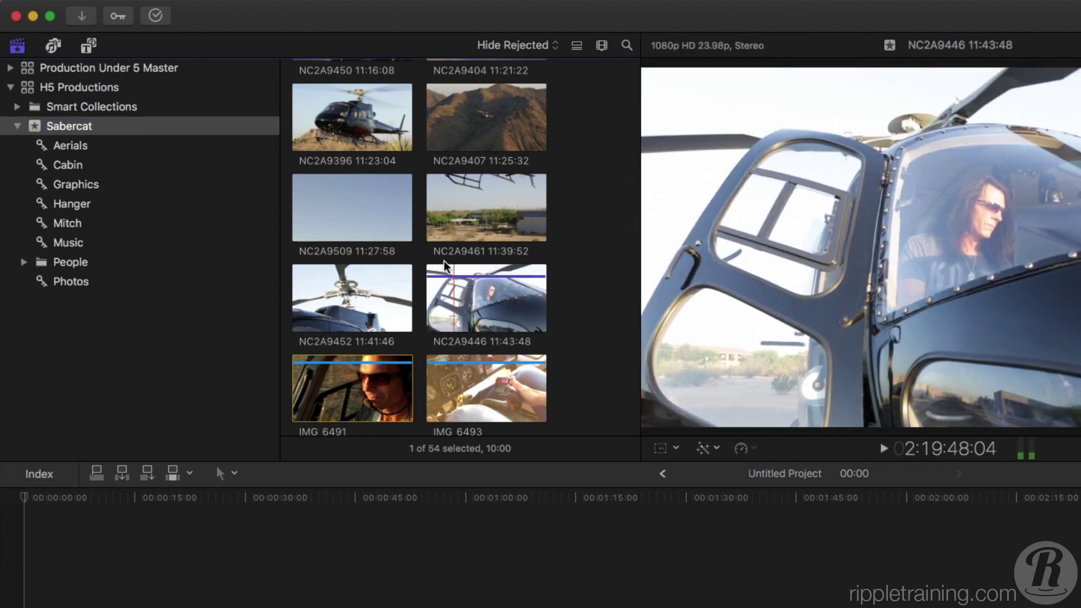
left_click(80, 90)
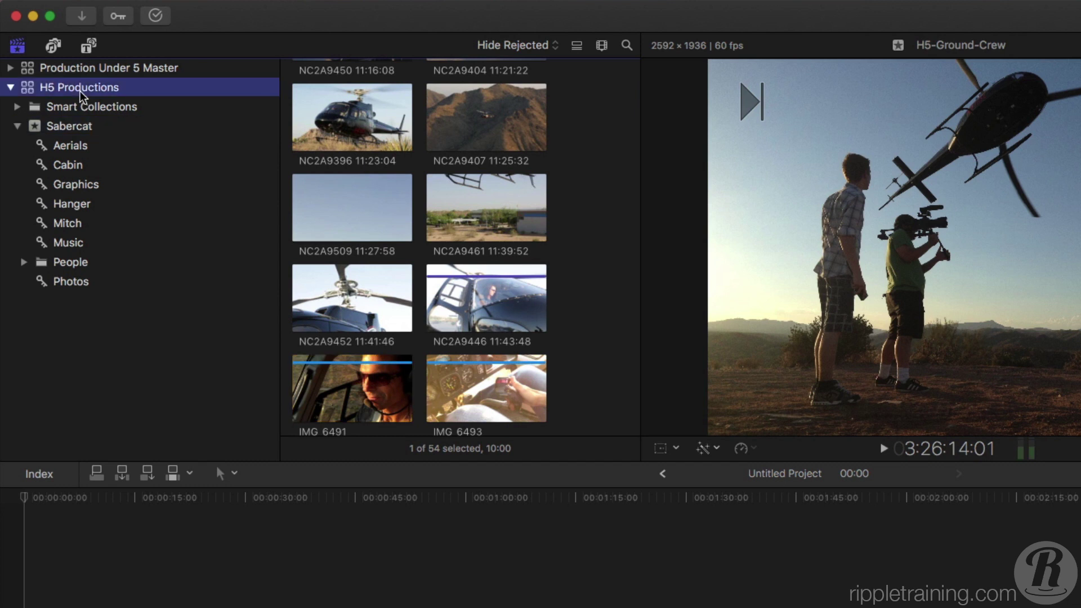
Add a new event named Flyovers to the H5 Productions library
right_click(80, 90)
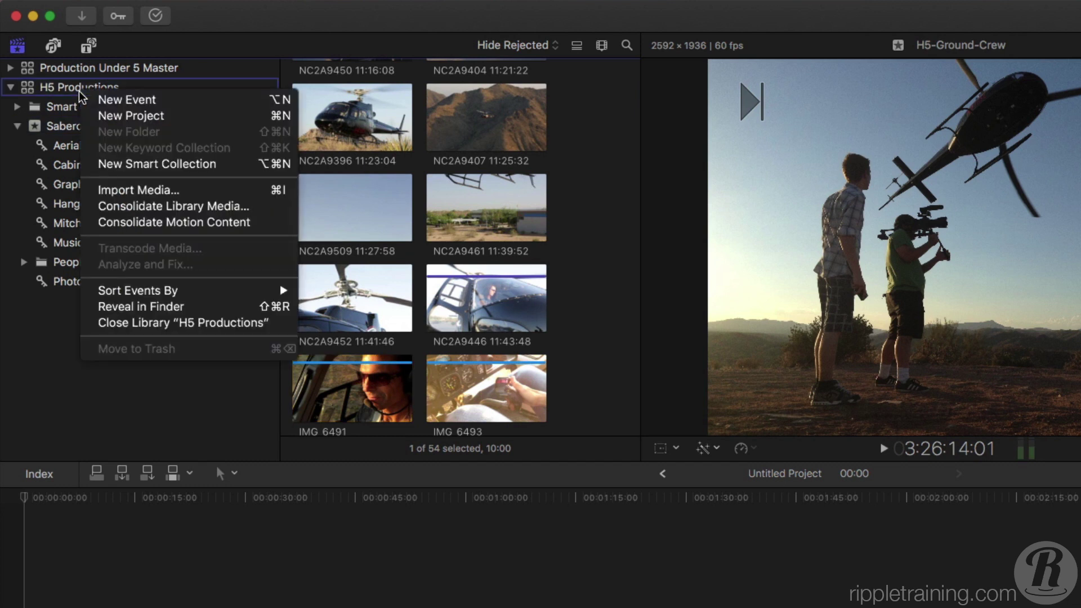
left_click(117, 101)
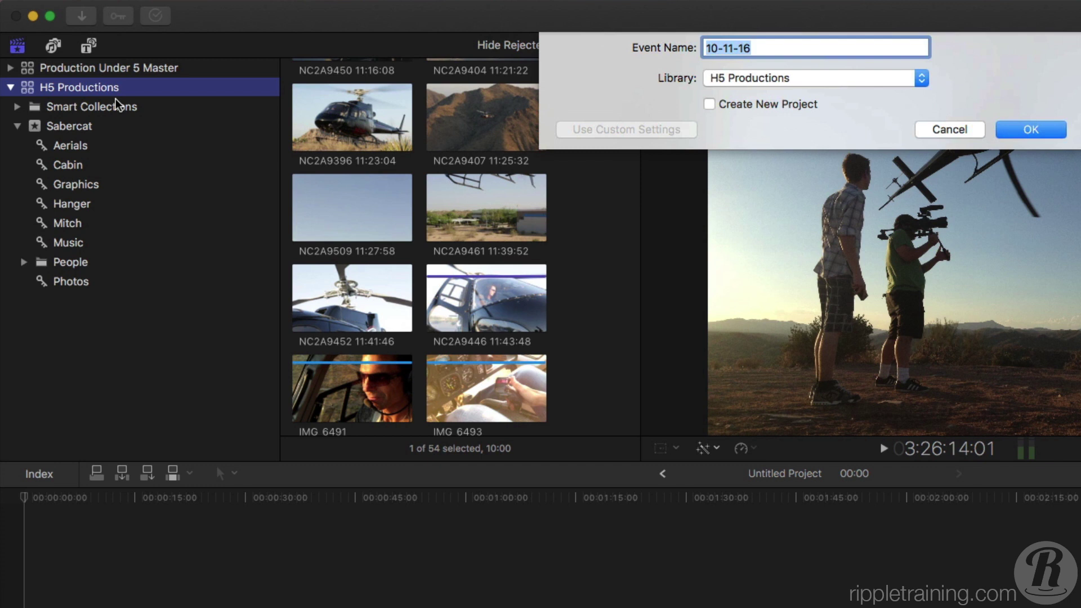
type("Flyovers")
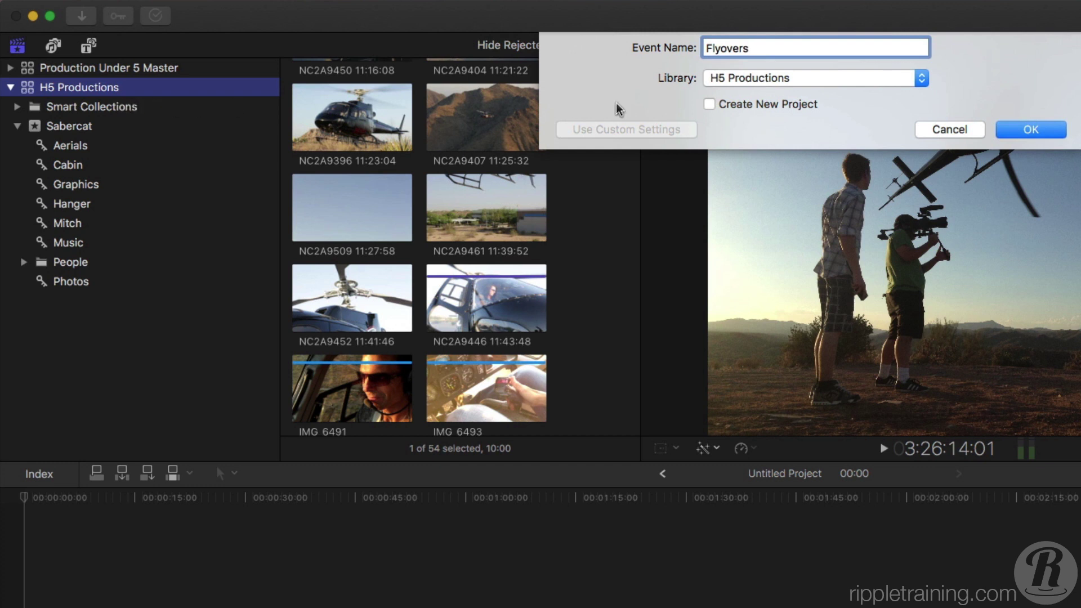
left_click(812, 83)
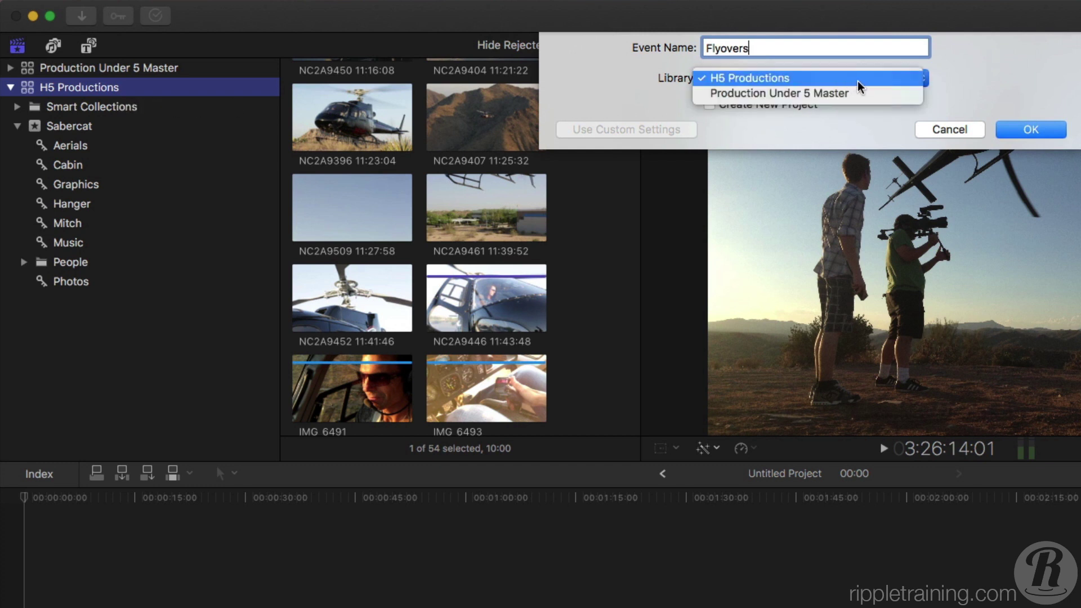
left_click(857, 80)
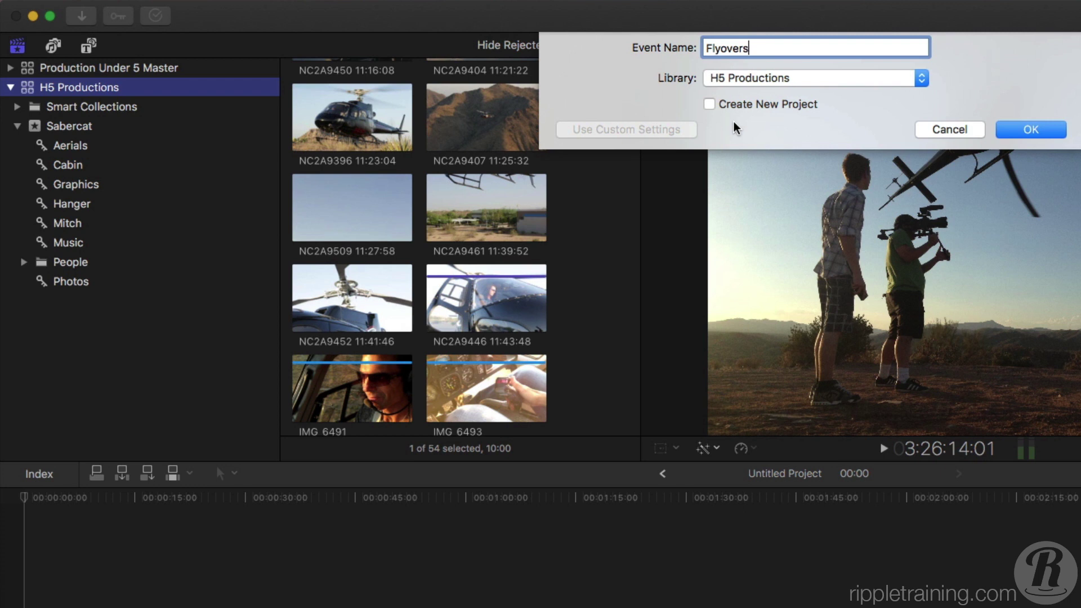
left_click(1004, 134)
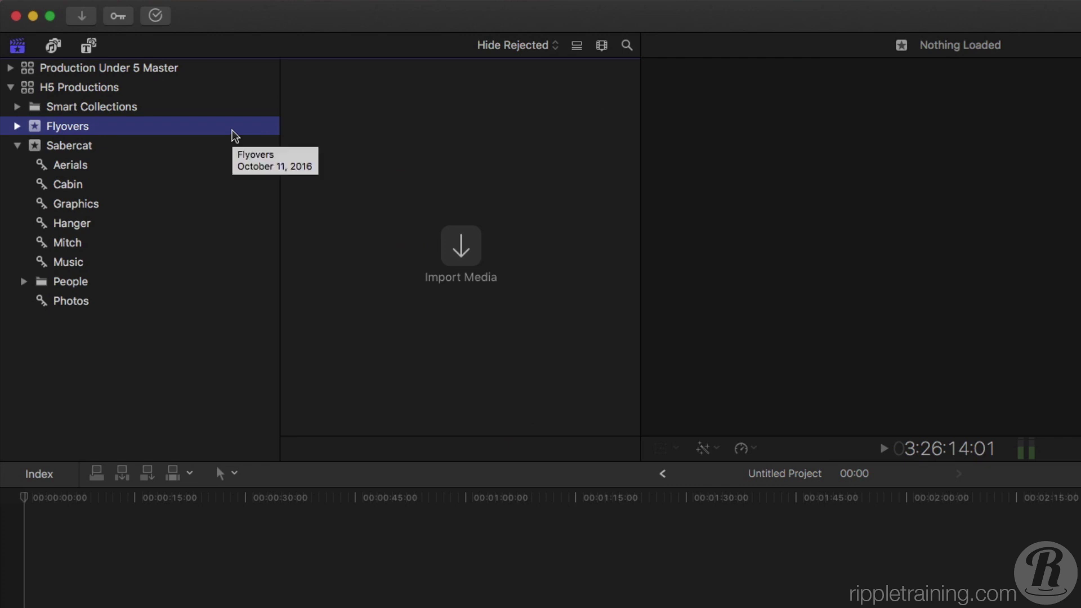
Change the Flyovers event's name to 'Southern AZ Flyovers'
left_click(67, 128)
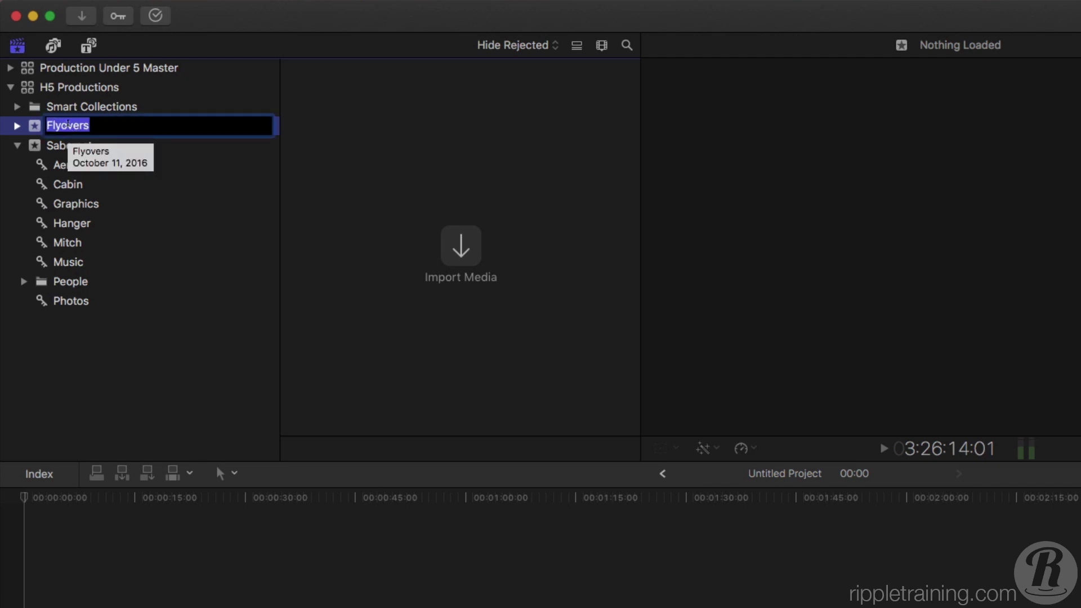
type("Southern AZ Flyovers")
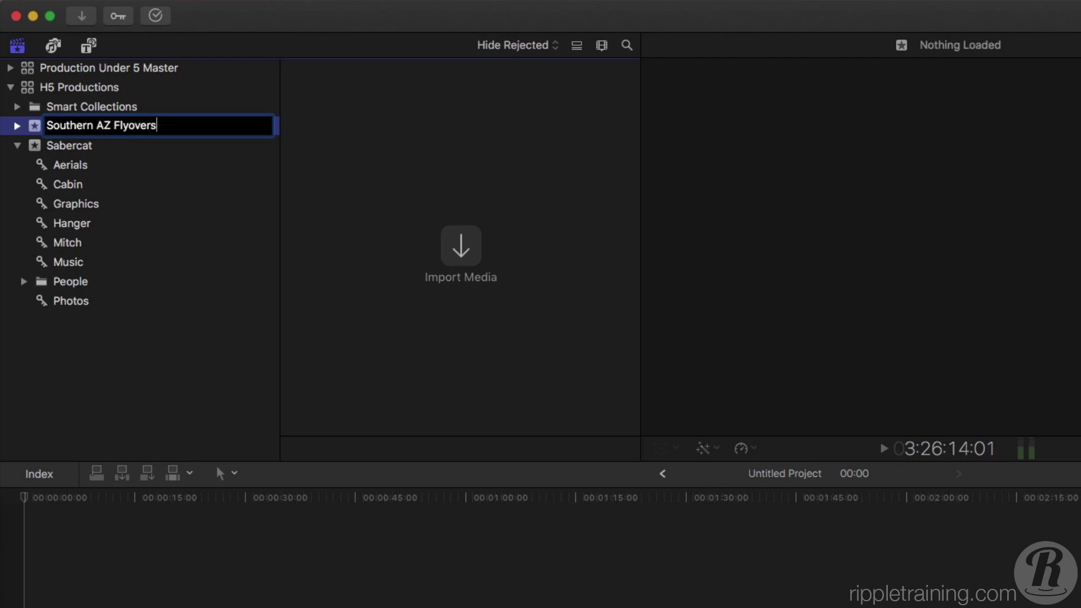
key("Return")
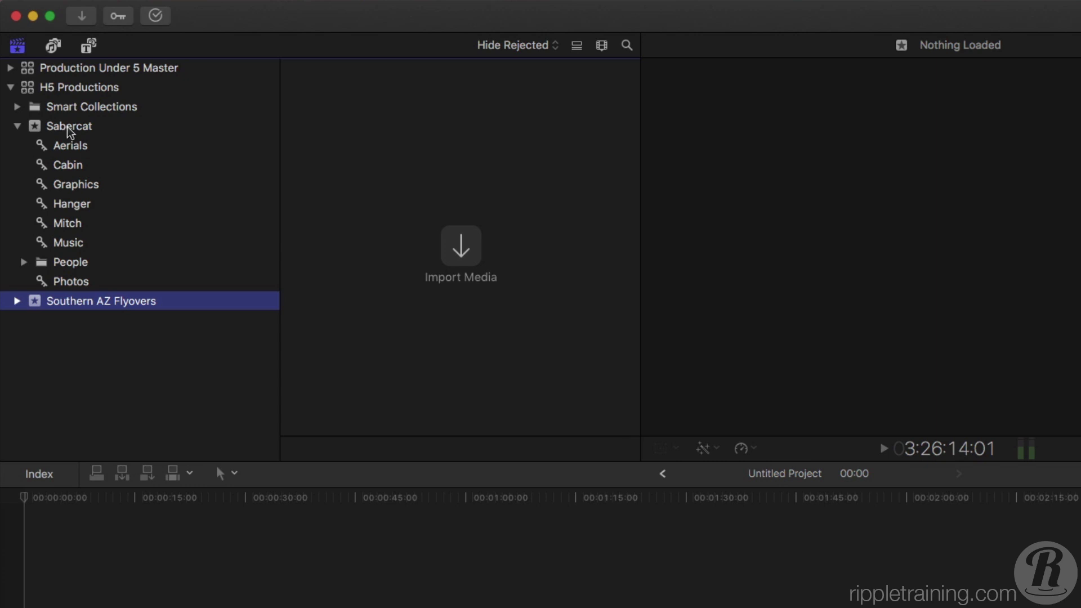
In the Aerials collection, select the four clips from H5130807-Powell through H5090502-Fountain
left_click(70, 145)
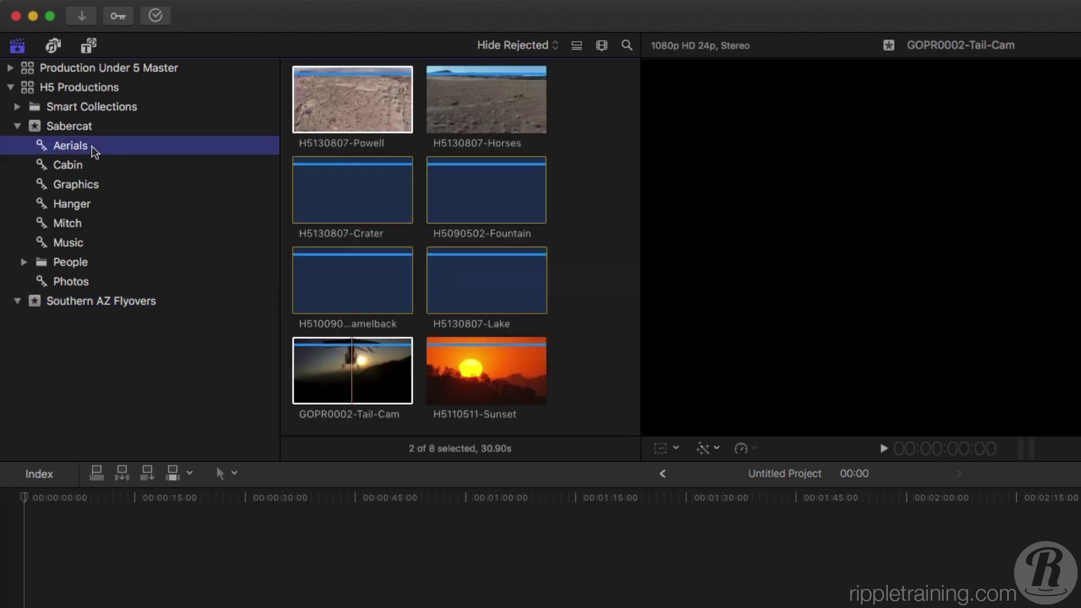
left_click(600, 271)
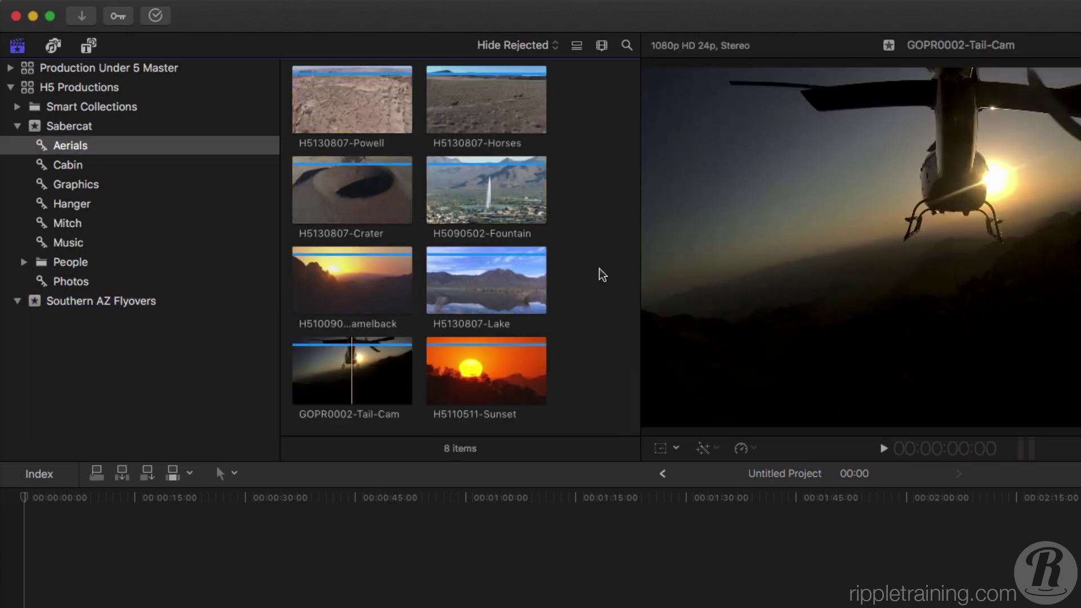
left_click(374, 118)
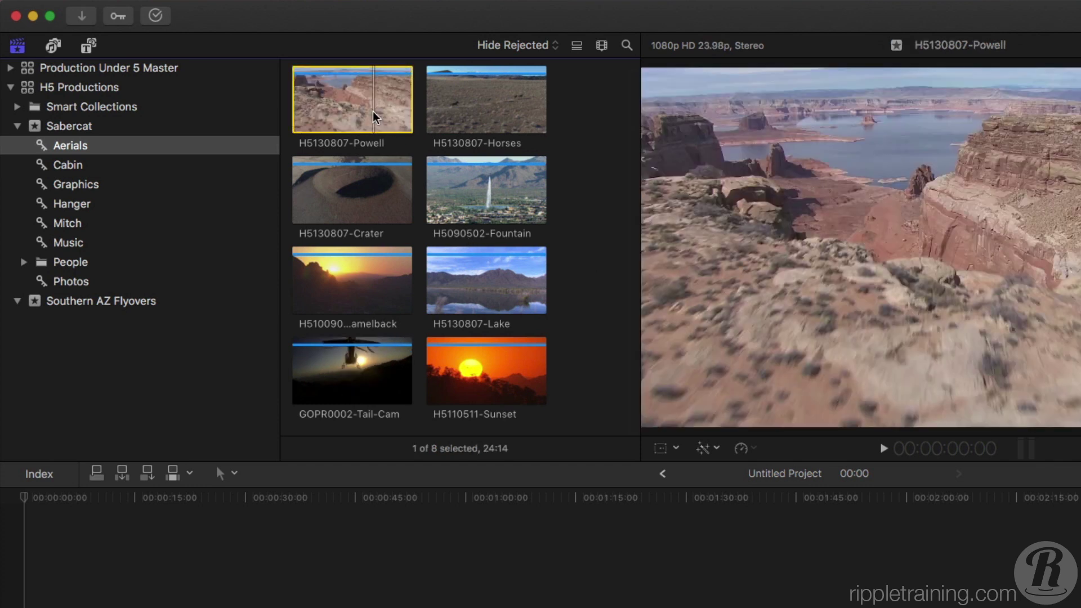
left_click(474, 185, "shift")
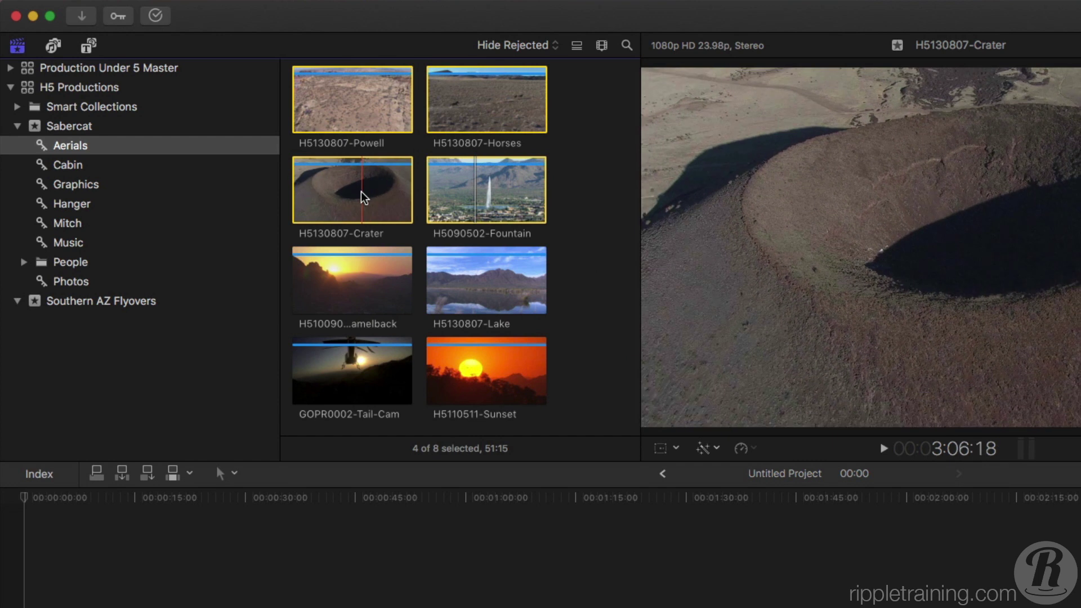
Drag the four aerial clips into Southern AZ Flyovers and view that event
left_click_drag(357, 193, 188, 291)
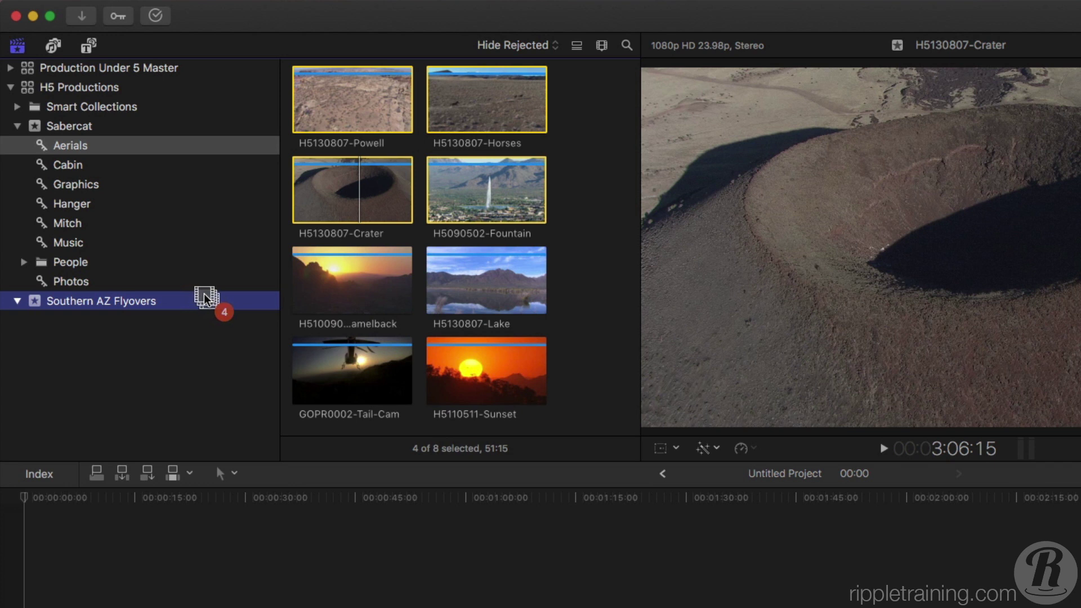
left_click_drag(204, 293, 312, 216)
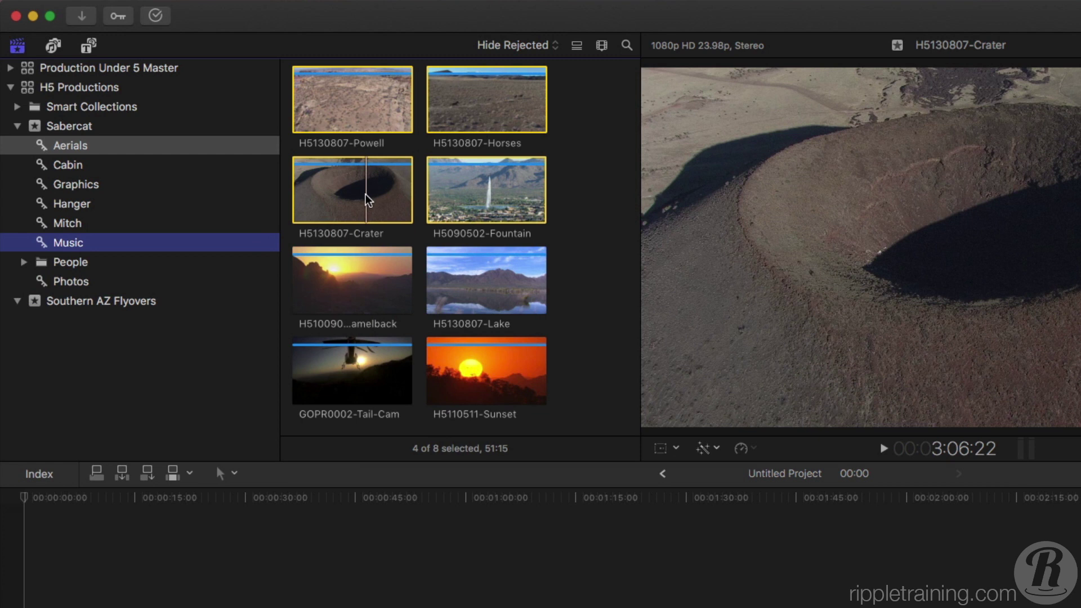
left_click_drag(366, 194, 164, 292)
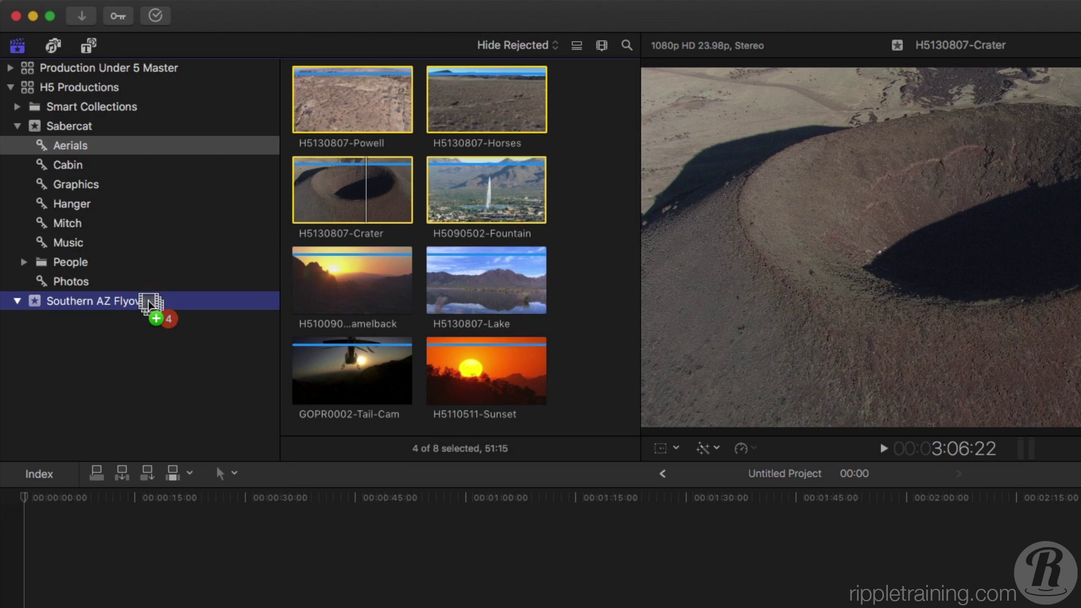
left_click_drag(147, 300, 148, 301)
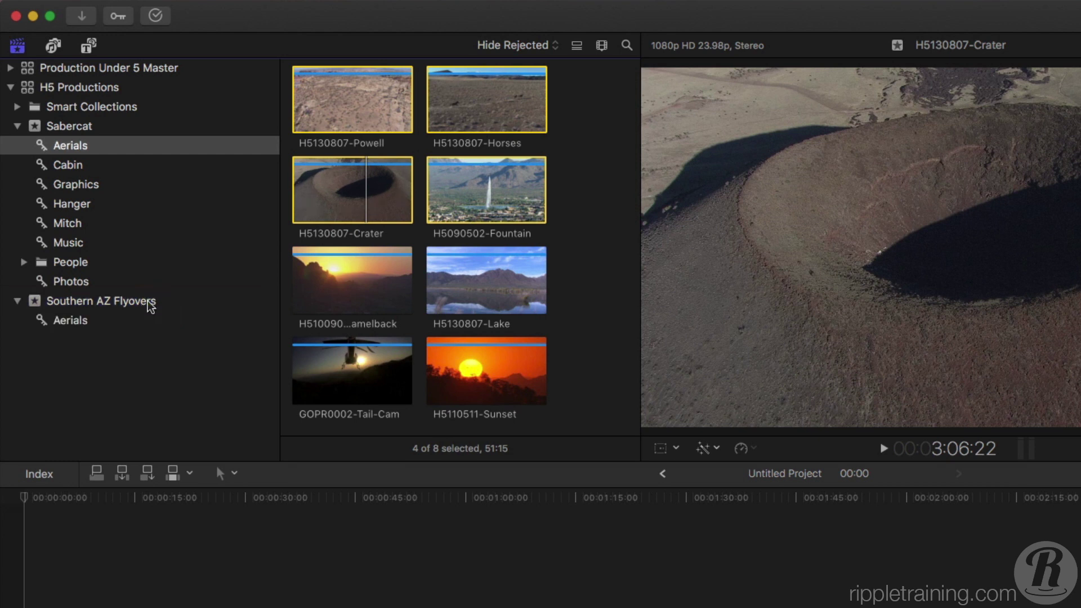
left_click(140, 300)
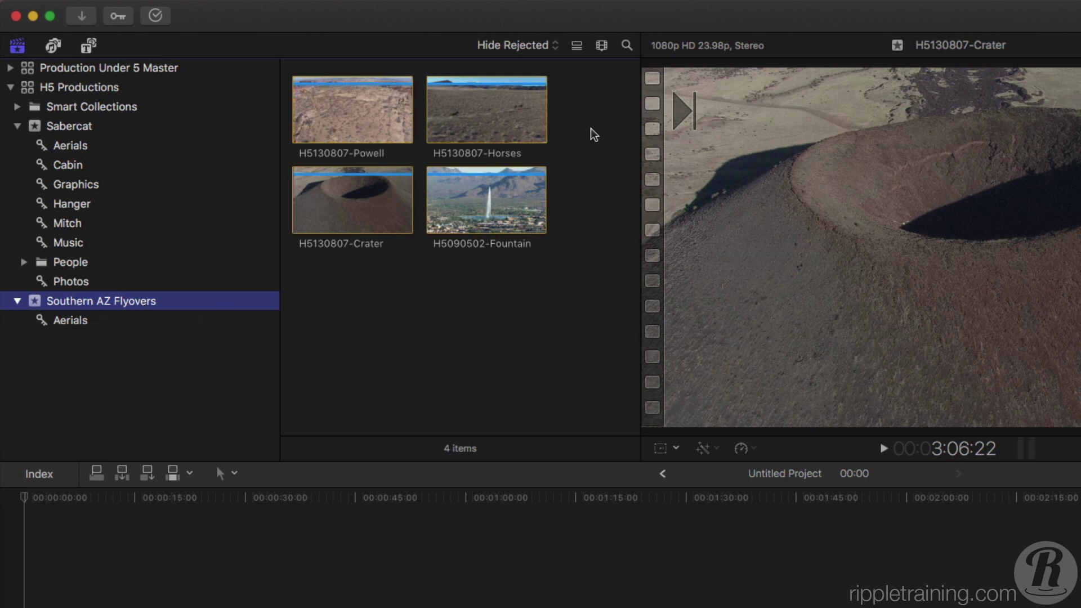
Marquee-select the four clips in Southern AZ Flyovers and move them to the trash
left_click_drag(591, 133, 358, 232)
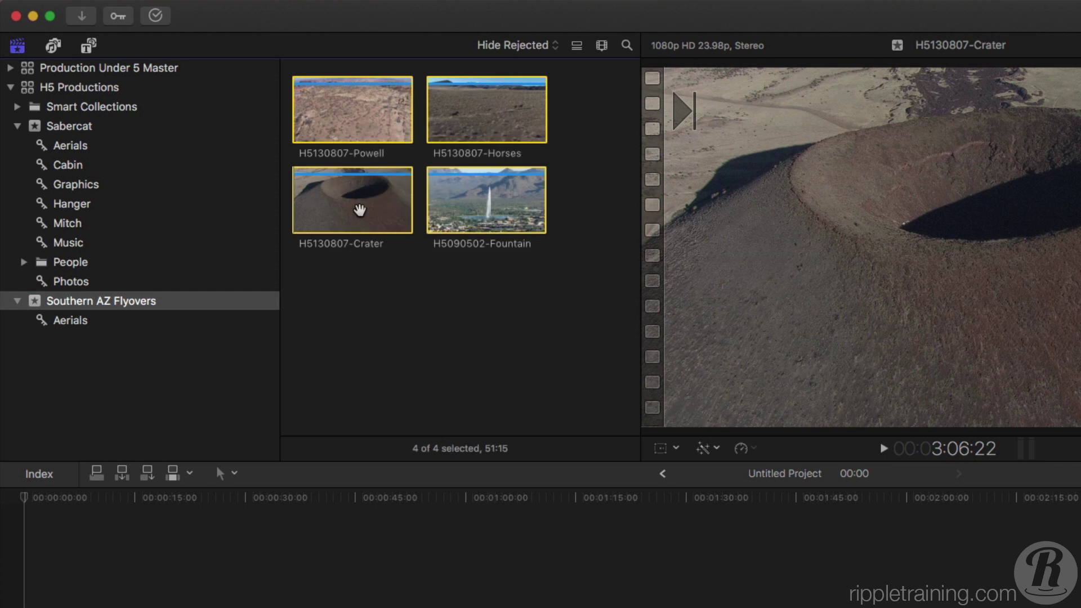
right_click(360, 209)
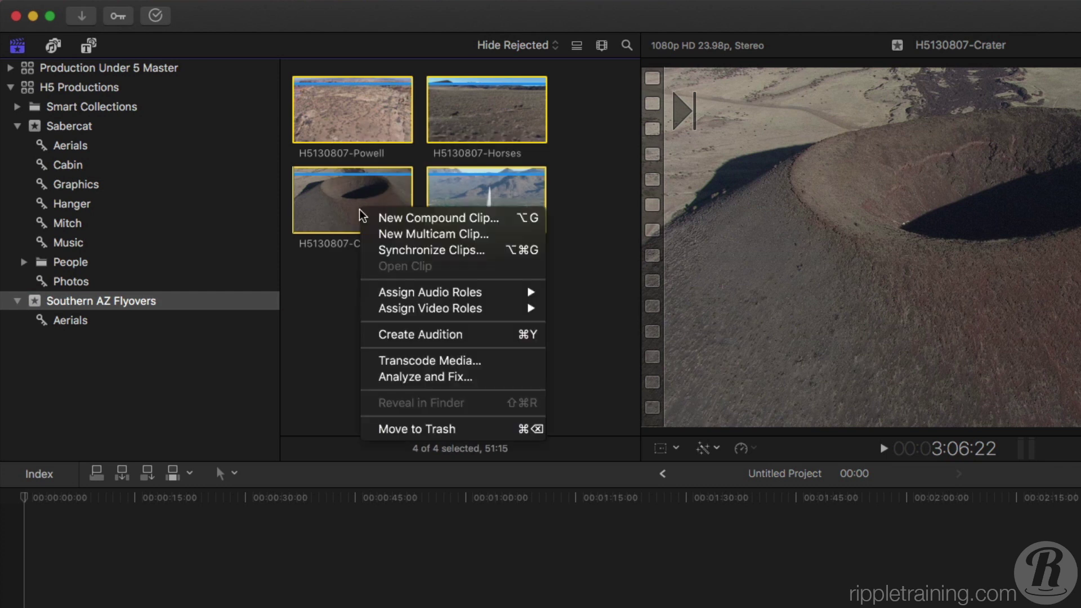
left_click(402, 430)
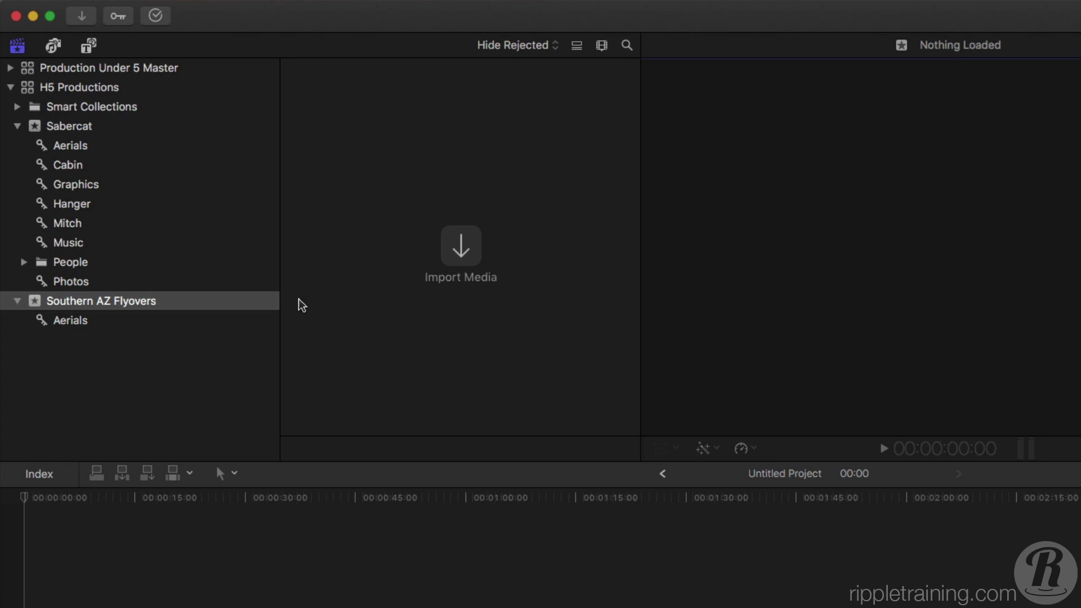
Open the Sabercat event and scroll through its clips
left_click(99, 133)
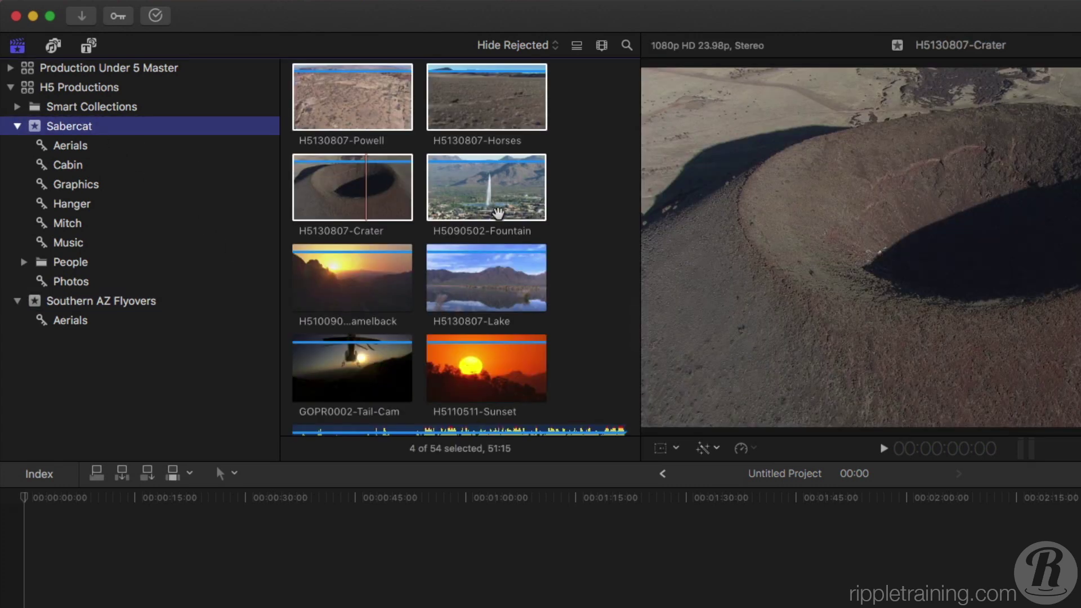
scroll(528, 219, "down", 3)
scroll(528, 220, "down", 15)
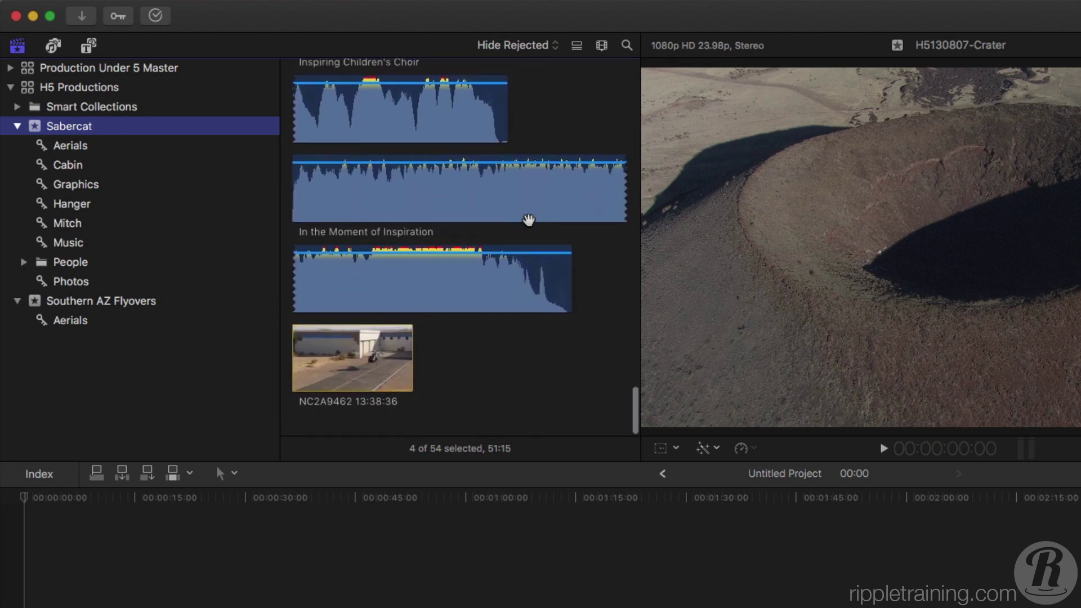
scroll(528, 219, "up", 6)
scroll(528, 220, "up", 10)
scroll(525, 219, "down", 2)
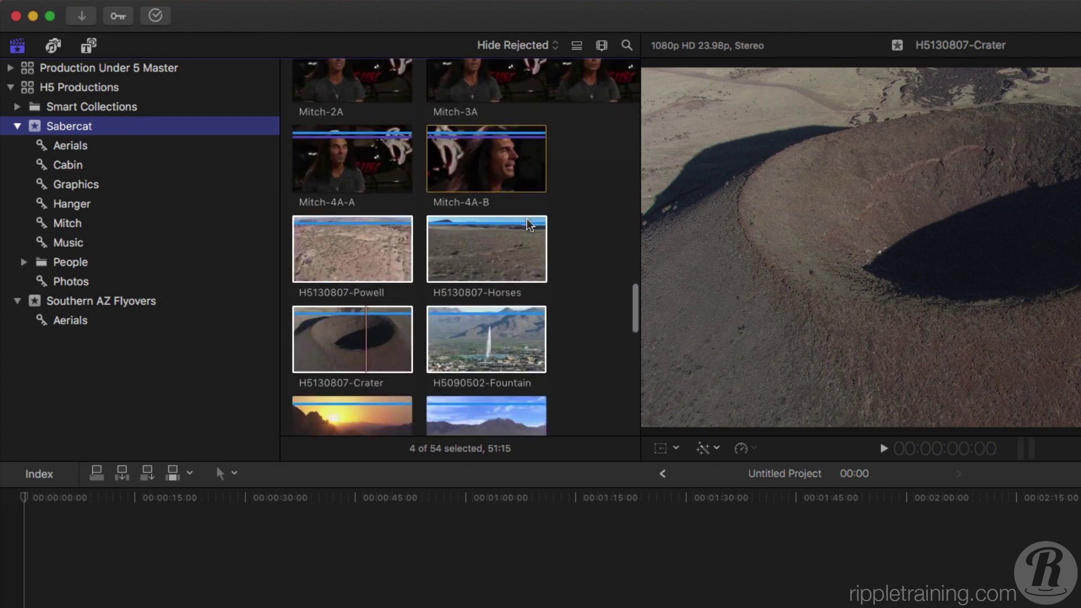
Attempt to trash H5130807-Horses, cancel the media warning, and deselect the clip
left_click(573, 227)
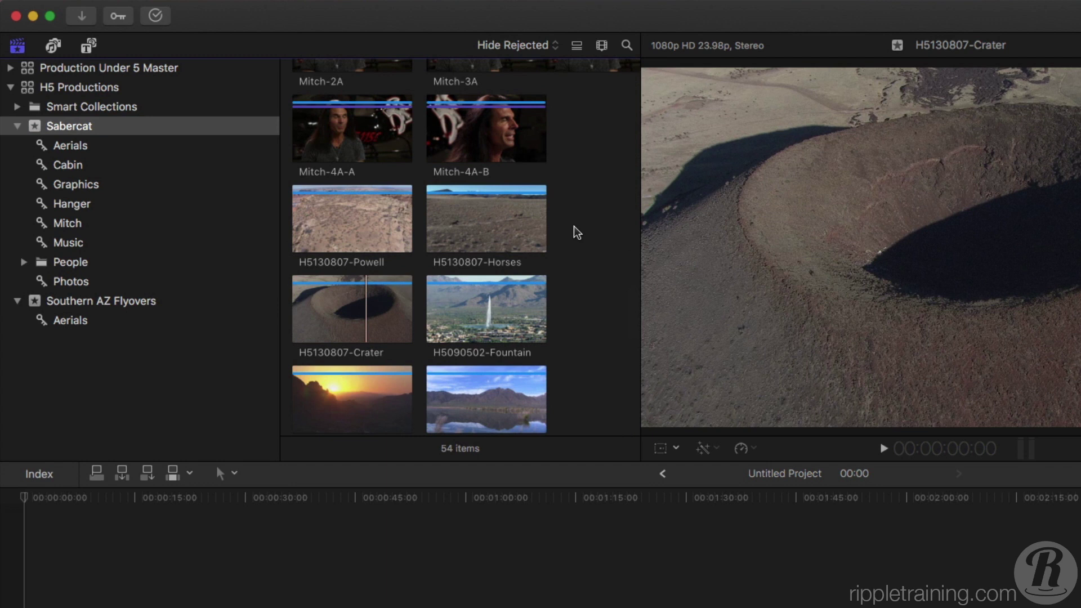
left_click(505, 226)
right_click(505, 227)
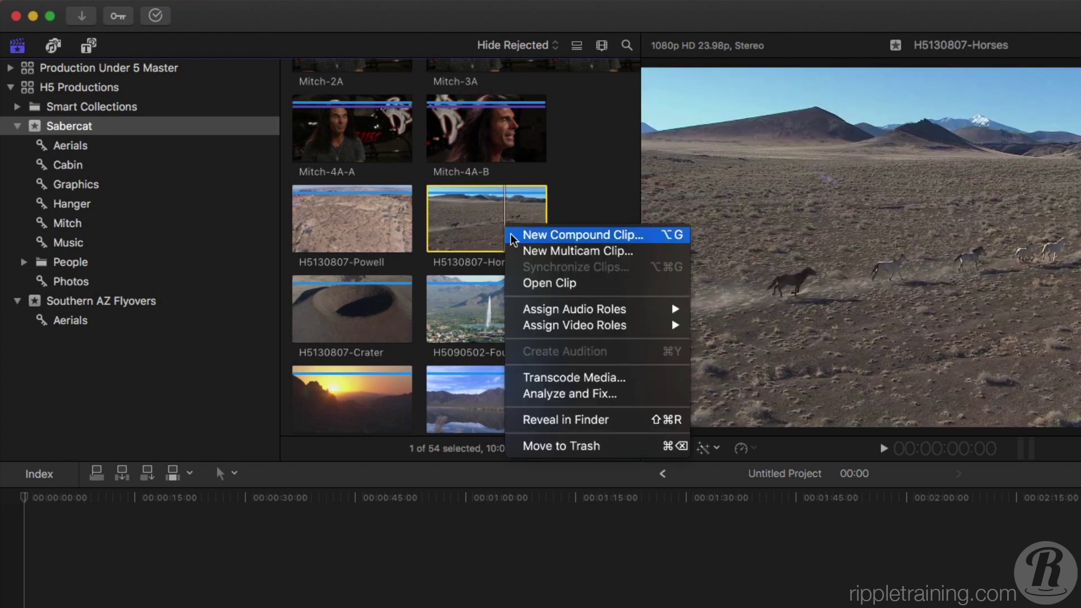
left_click(543, 446)
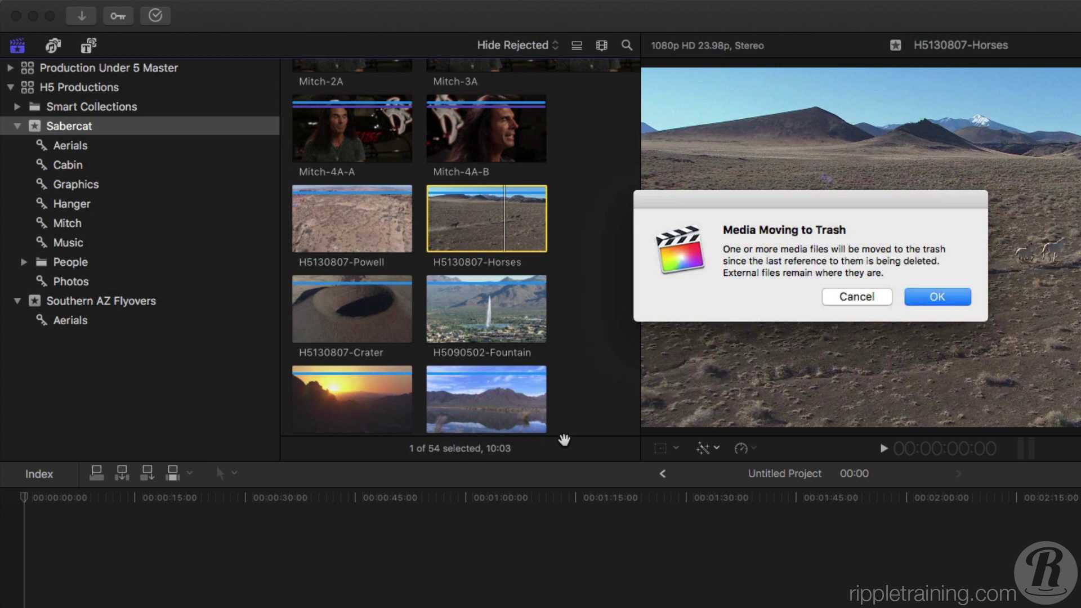
left_click(857, 298)
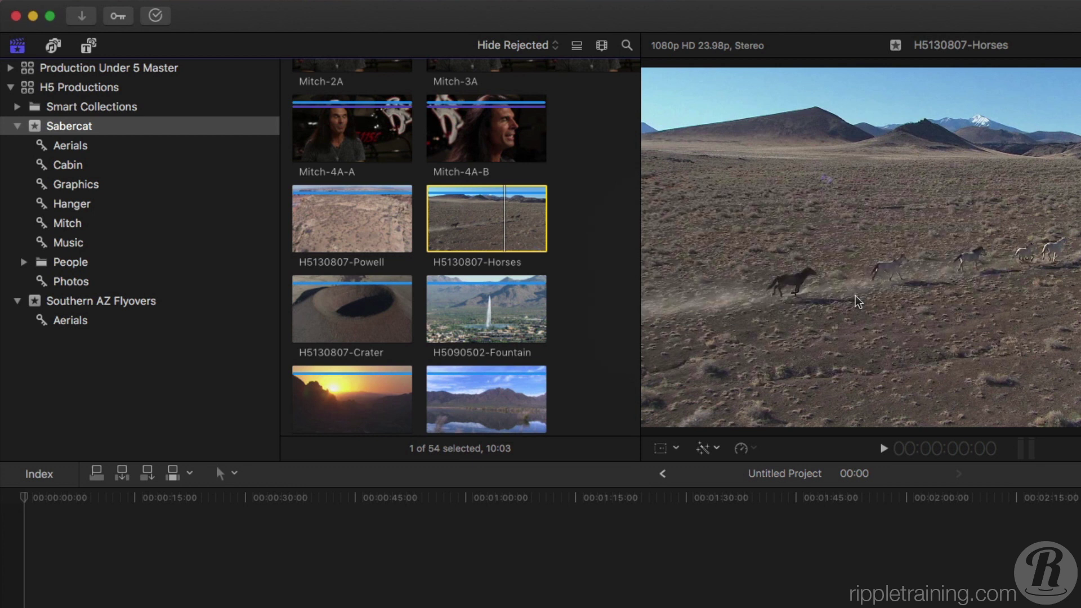
left_click(607, 342)
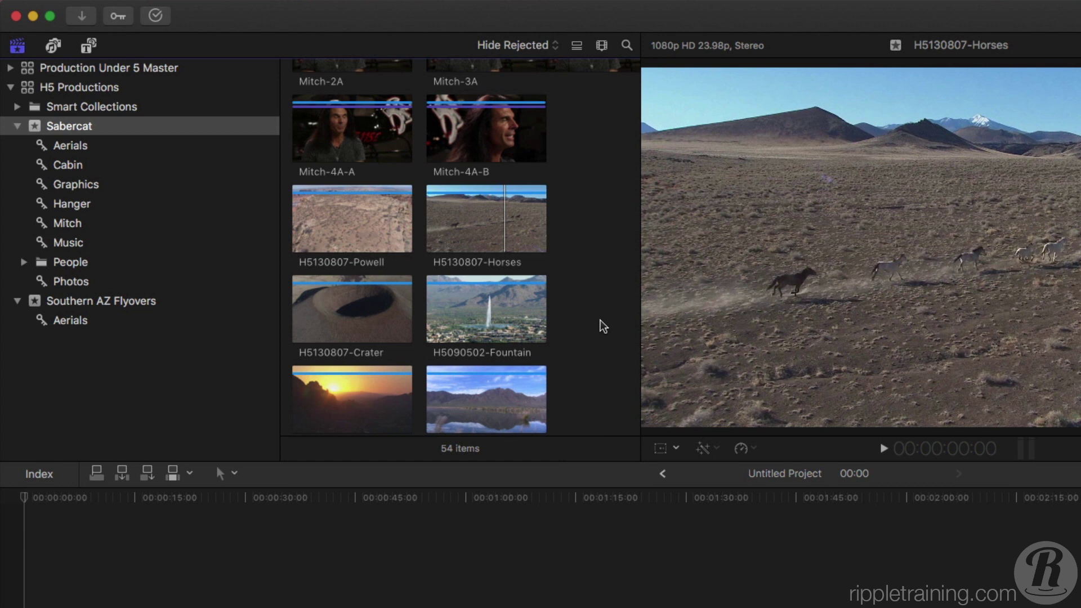
Move the Southern AZ Flyovers event to the trash
left_click(79, 302)
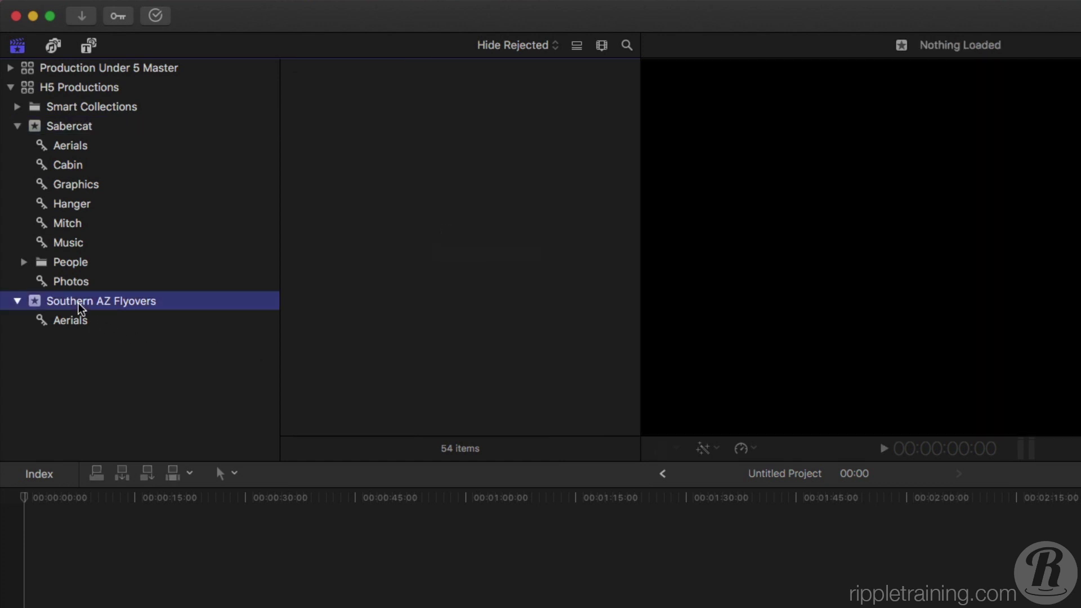
right_click(70, 302)
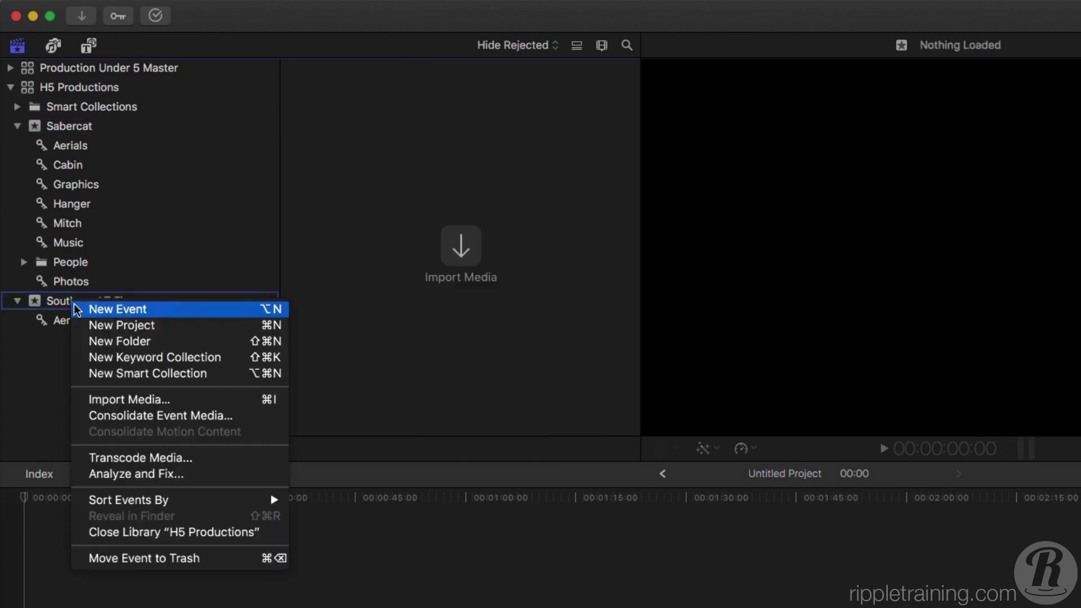
left_click(126, 558)
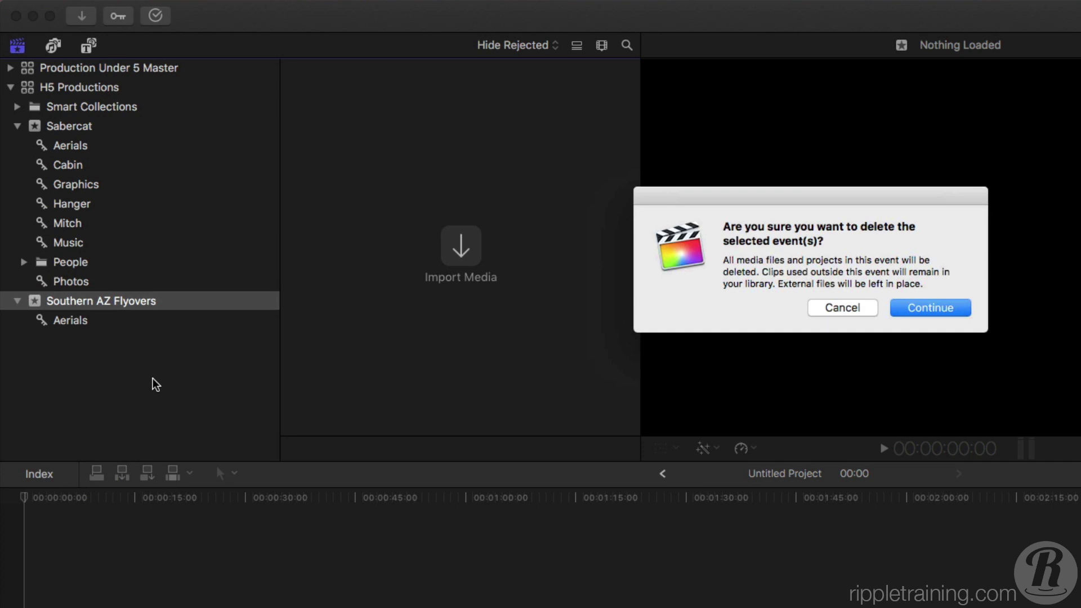
left_click(921, 311)
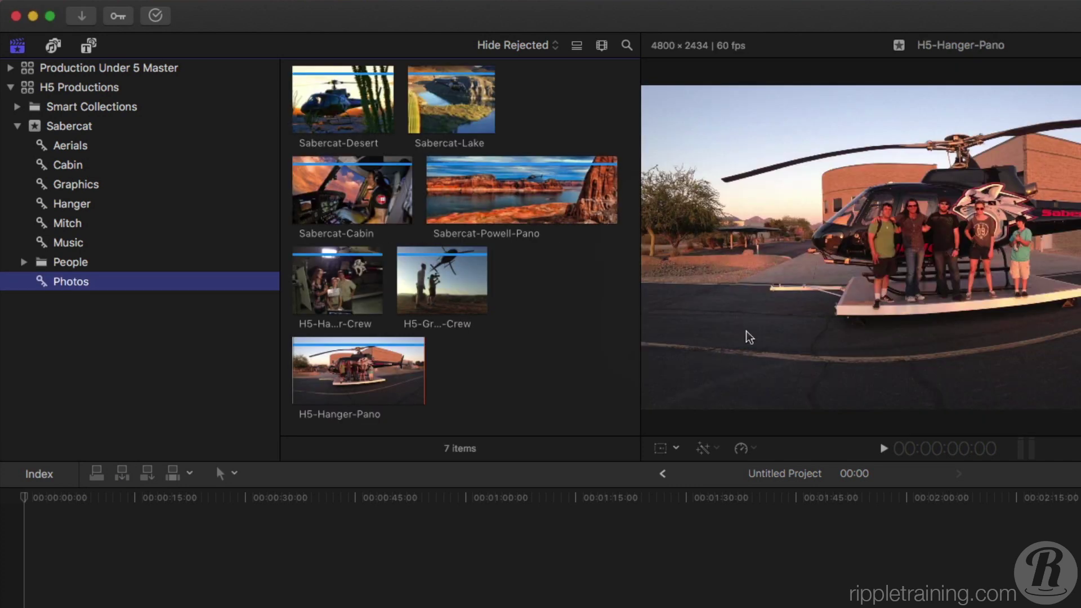
Try trashing the Sabercat event too and dismiss the alert refusing it
left_click(79, 126)
right_click(79, 127)
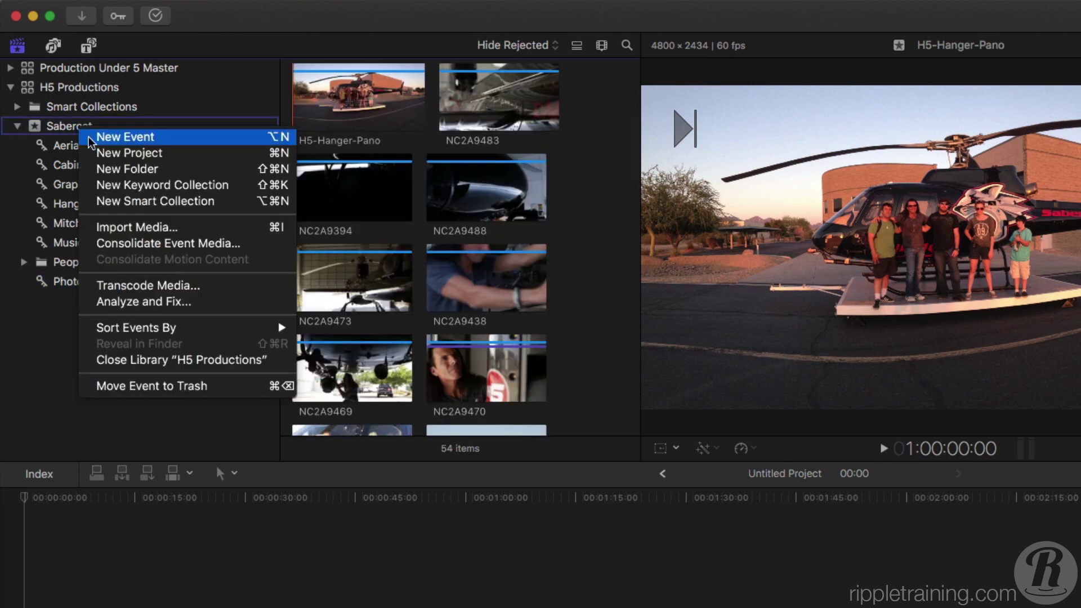
left_click(163, 387)
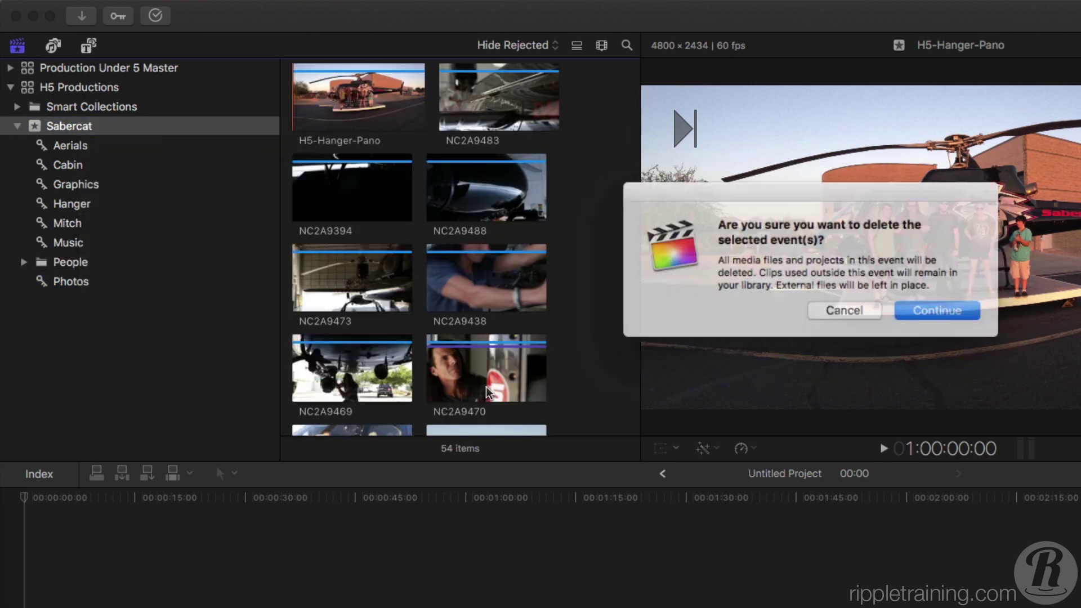
left_click(924, 309)
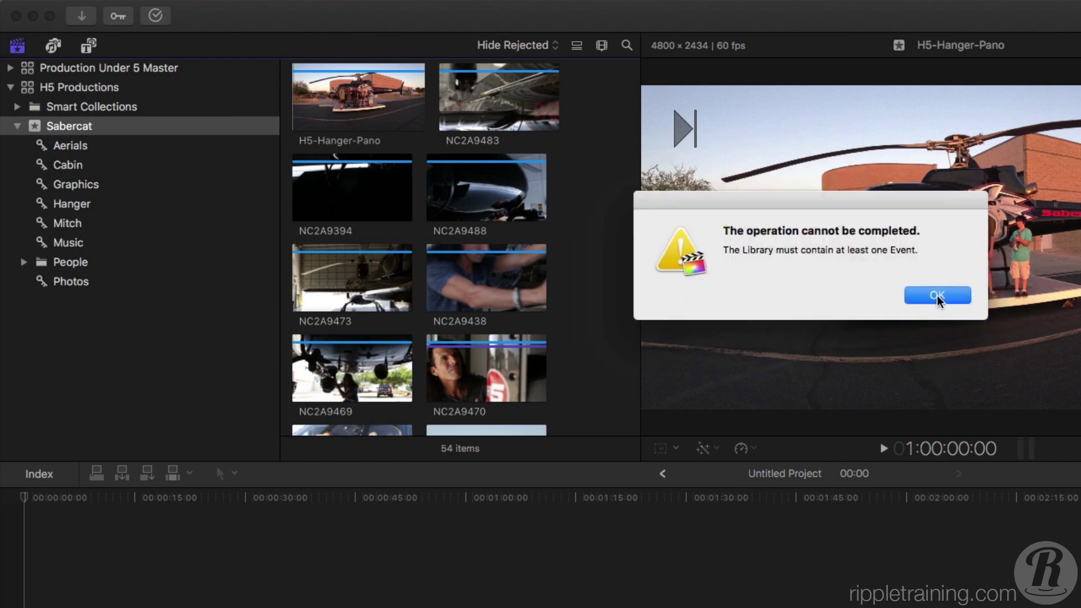
left_click(937, 295)
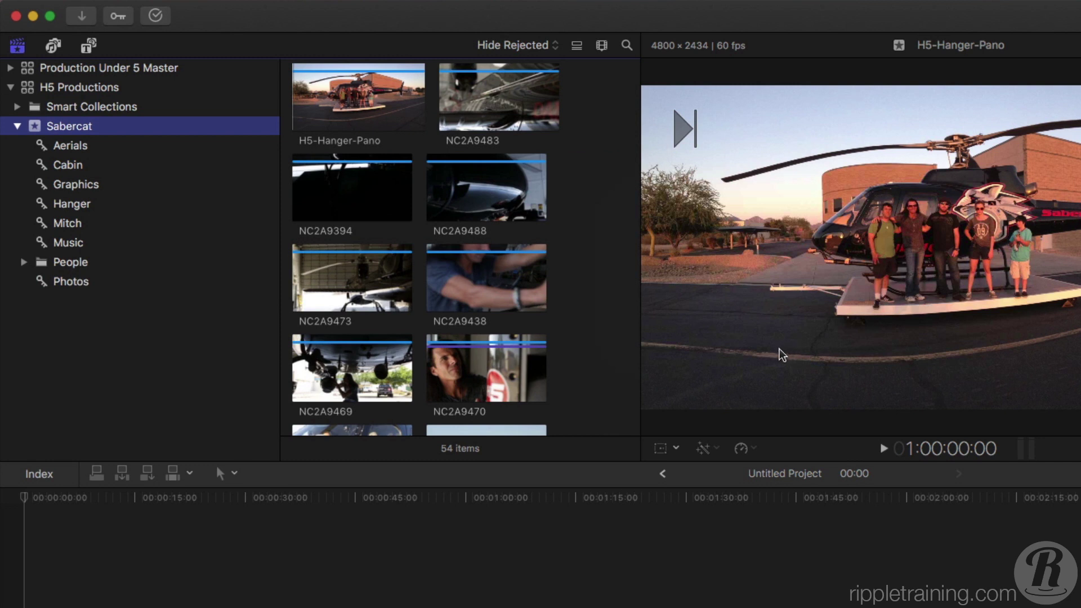
Keep filmstrip view and drag the clip duration slider from 30s to ½s per frame
left_click(576, 46)
left_click(577, 48)
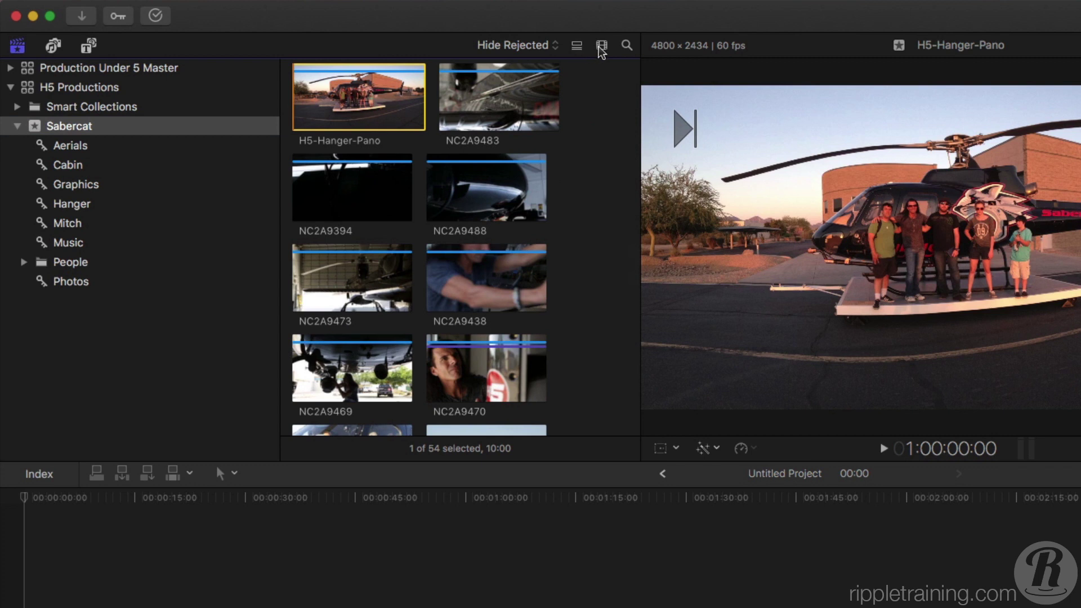
left_click(601, 48)
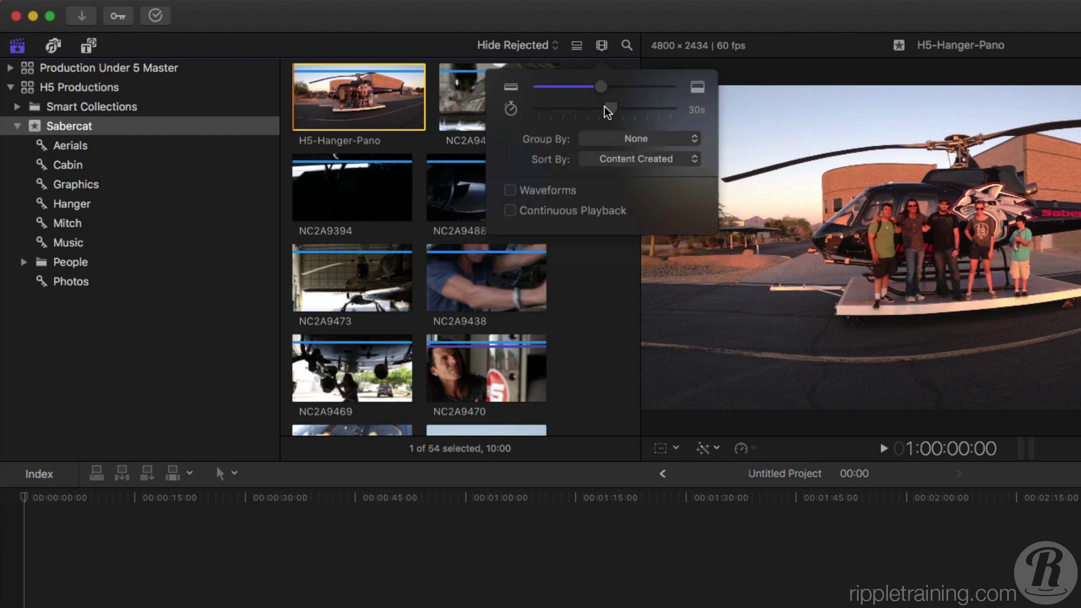
left_click_drag(616, 108, 674, 110)
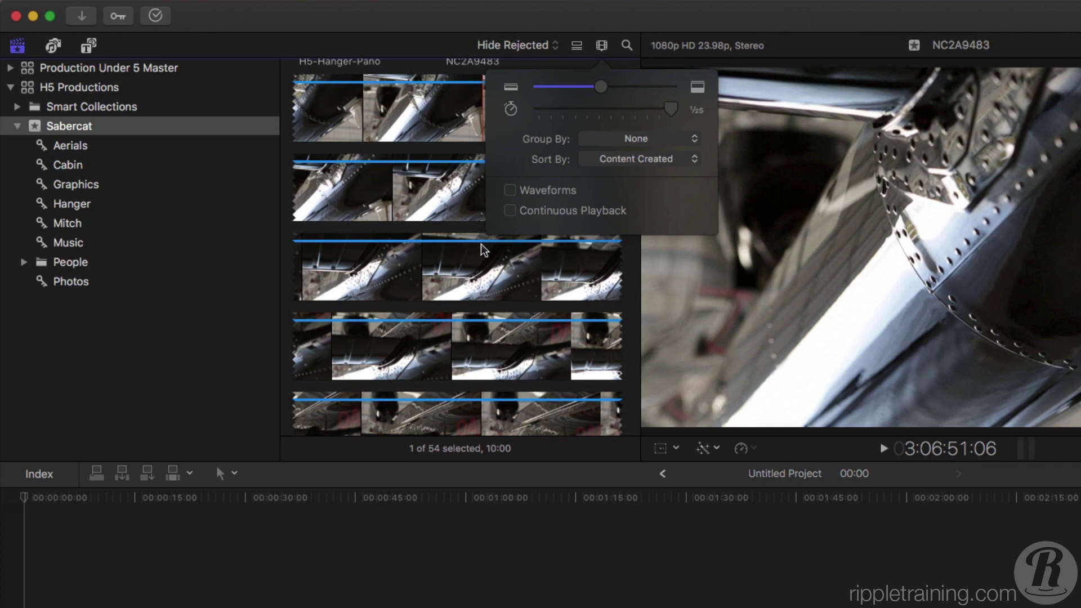
Scroll through Sabercat's clips to review the long multi-frame filmstrips
scroll(479, 246, "down", 5)
scroll(471, 252, "down", 5)
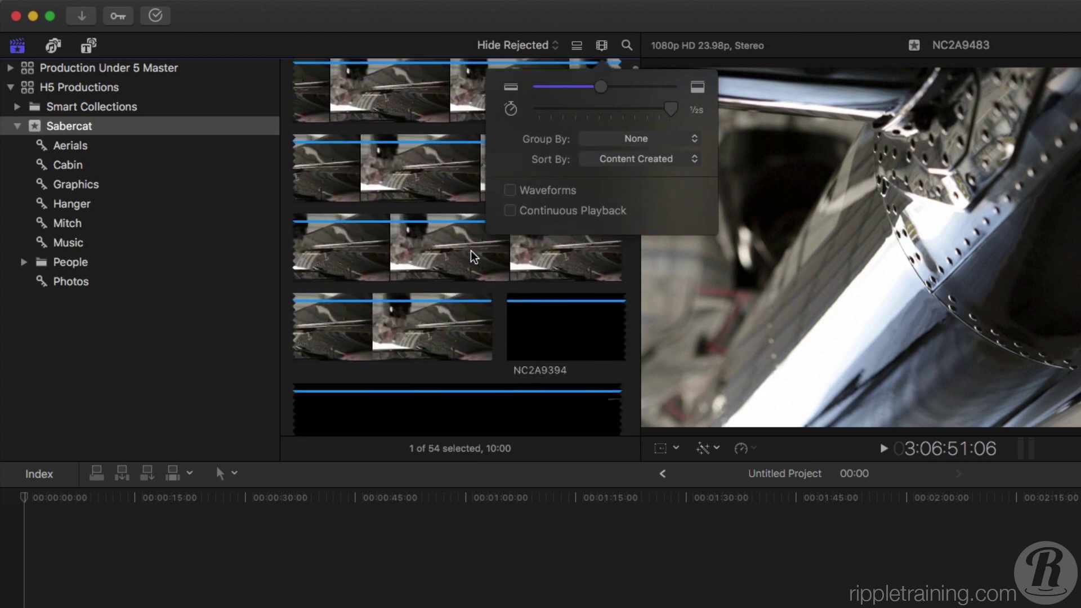
scroll(474, 249, "down", 8)
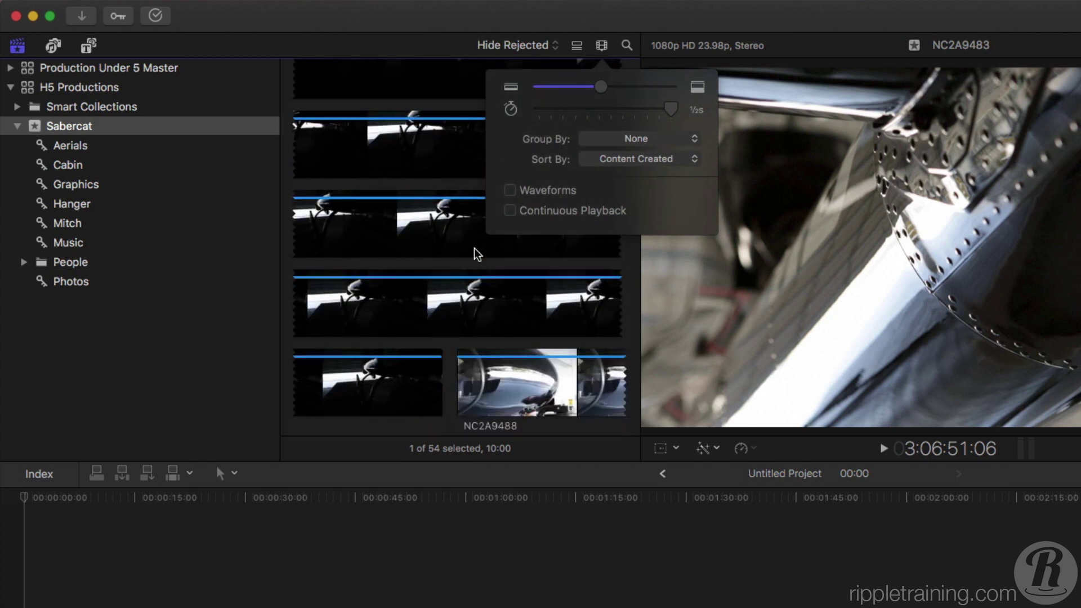
scroll(474, 255, "down", 10)
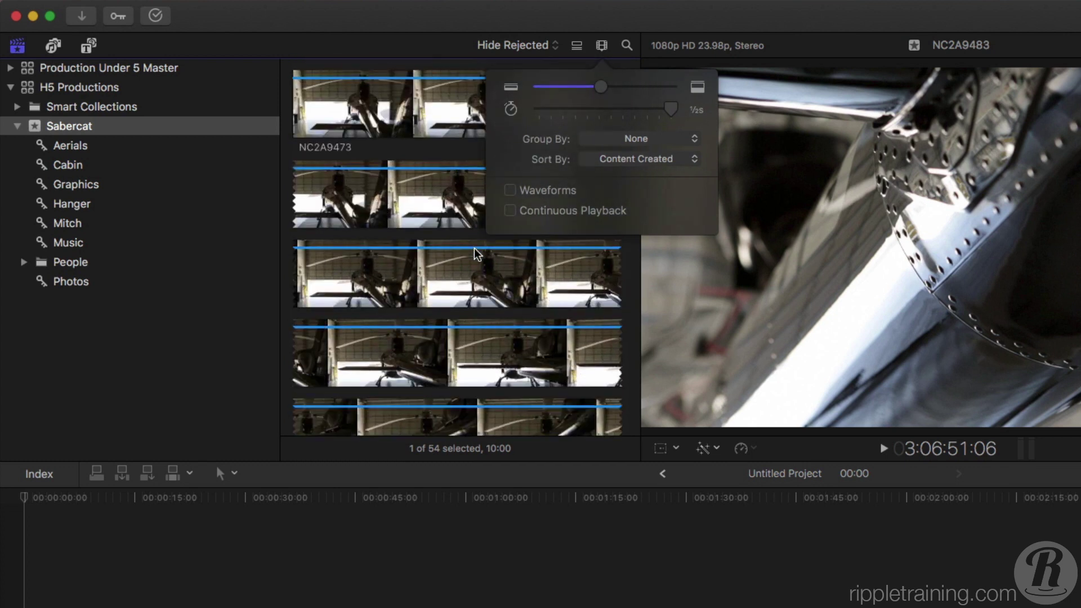
scroll(474, 255, "down", 10)
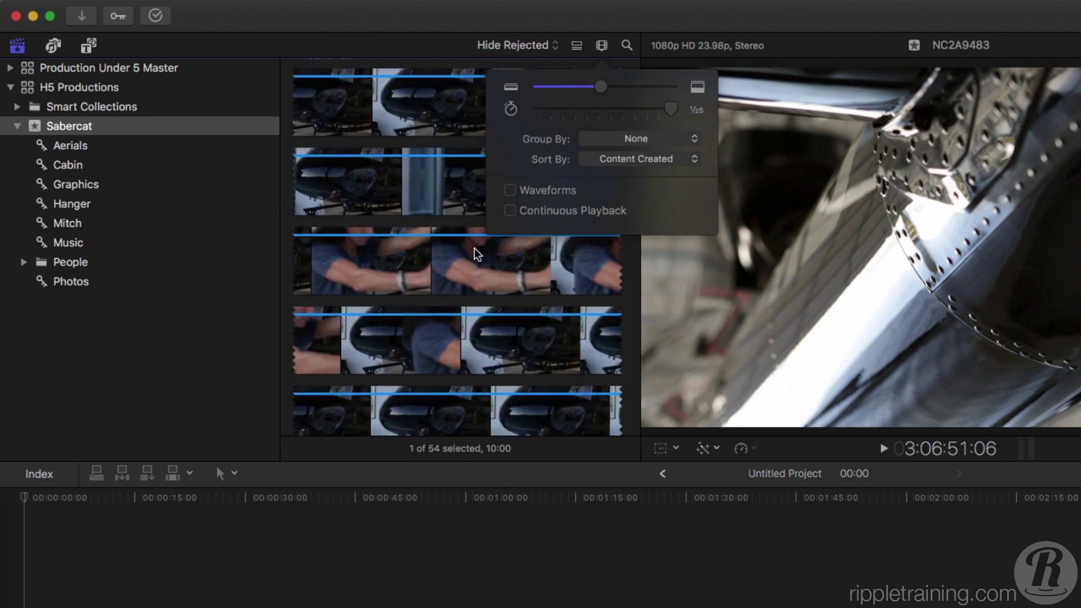
scroll(475, 254, "down", 10)
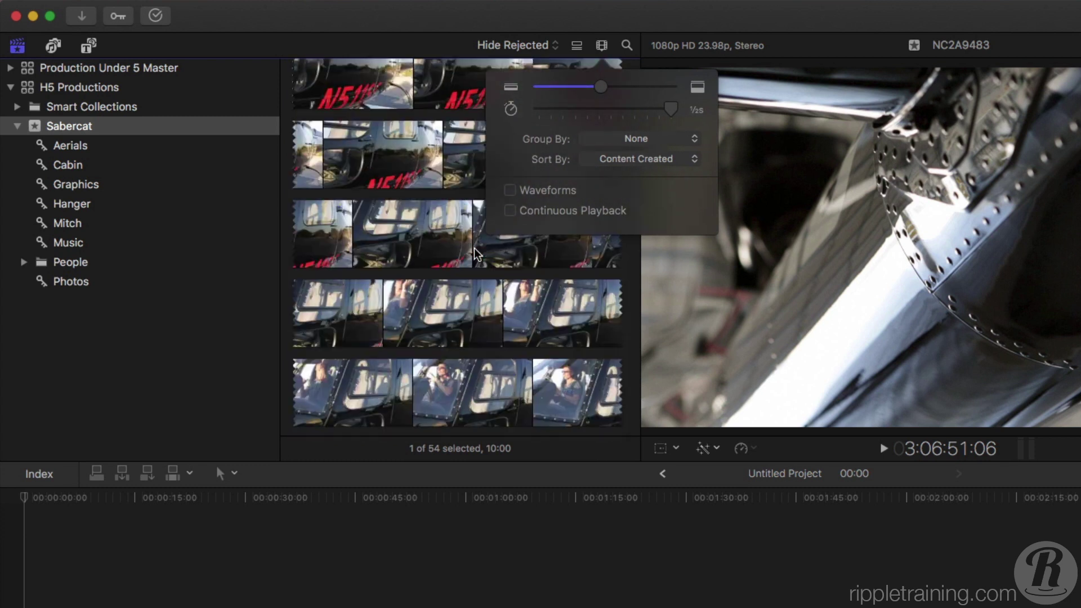
scroll(474, 255, "down", 3)
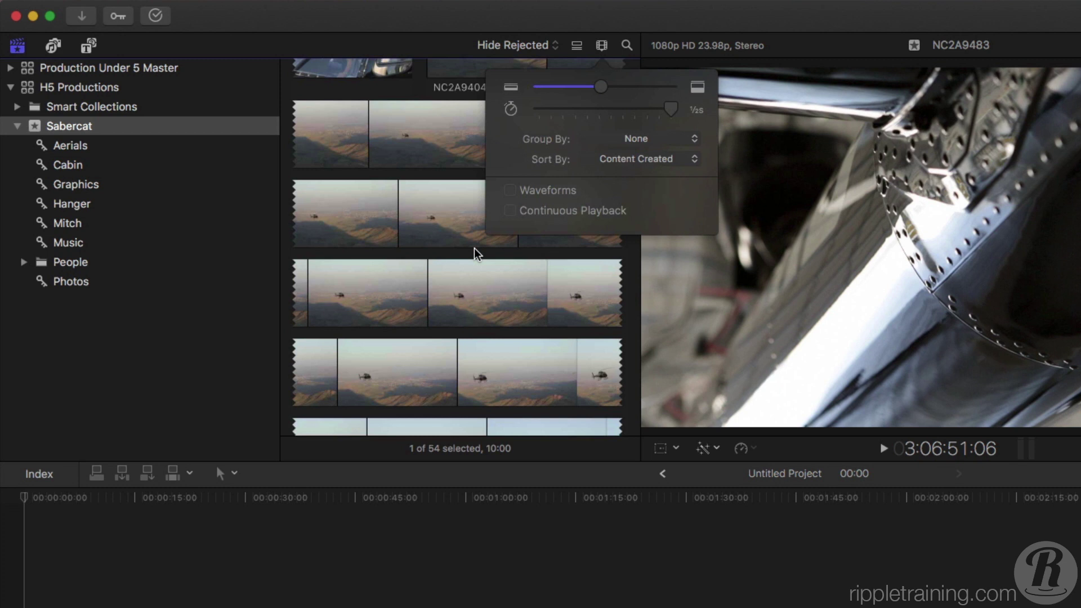
scroll(474, 254, "down", 4)
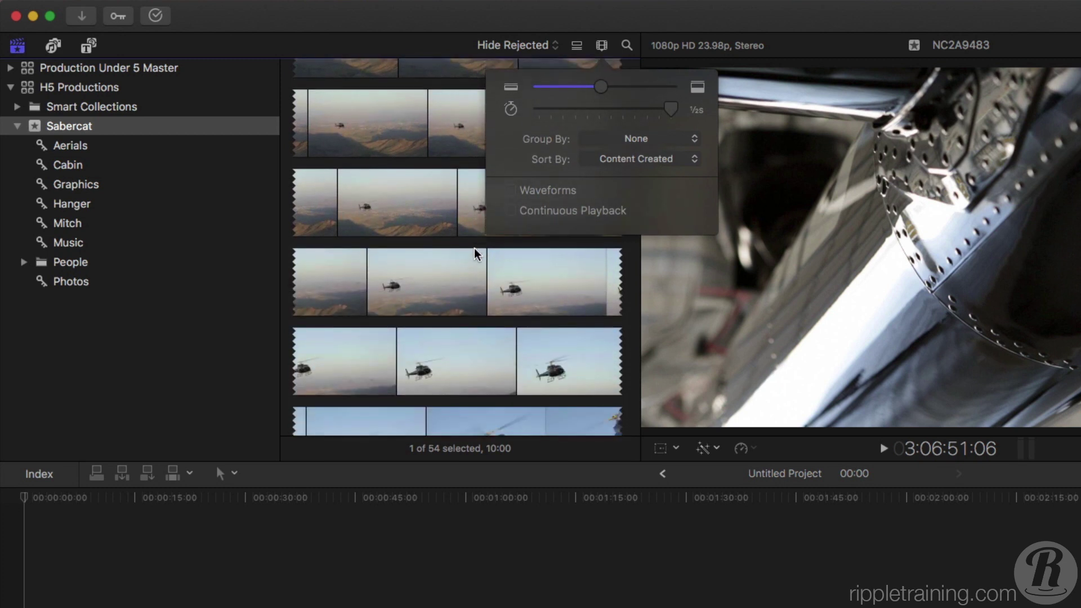
scroll(474, 248, "down", 2)
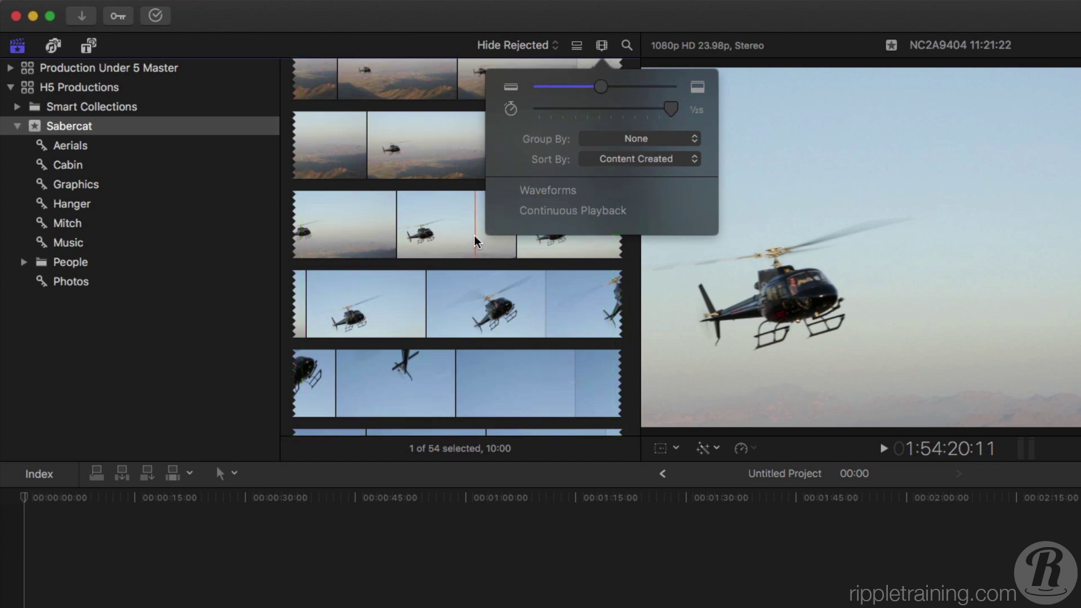
scroll(474, 235, "up", 4)
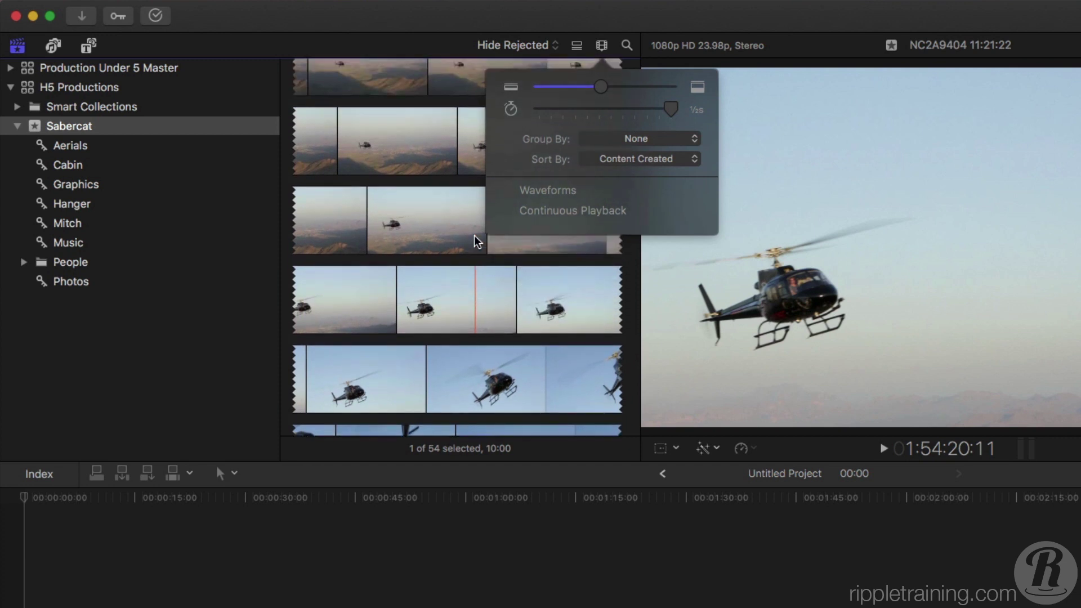
scroll(474, 236, "up", 5)
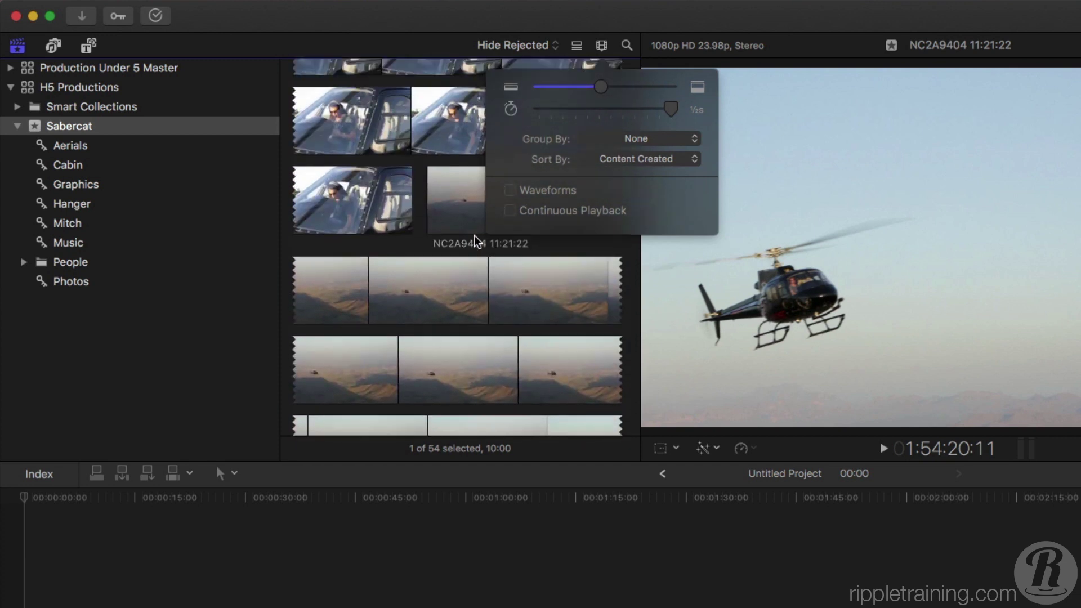
scroll(474, 235, "up", 1)
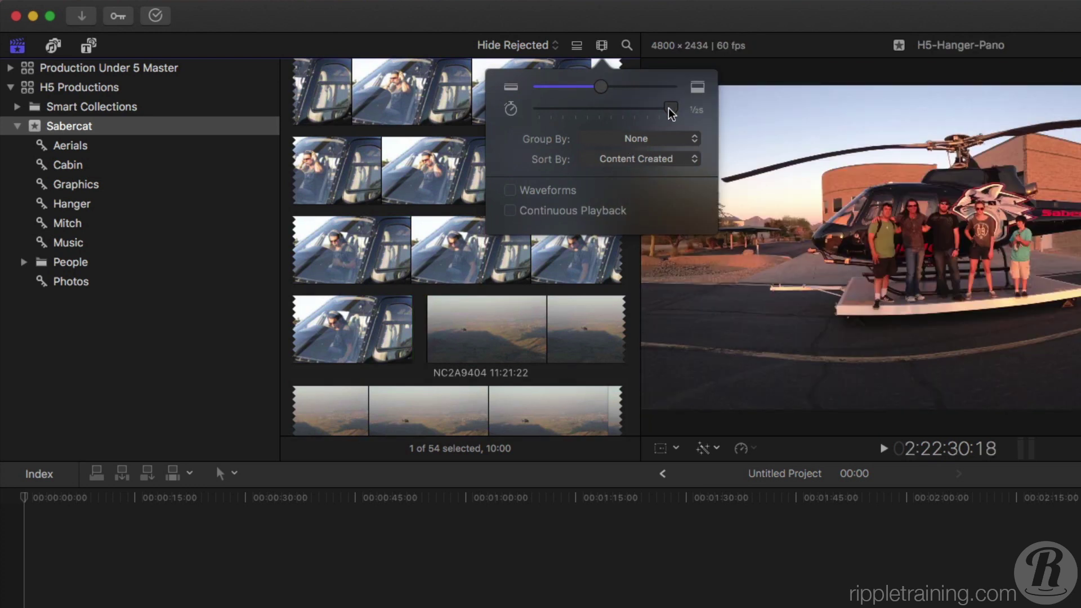
Set filmstrips to 5s per frame, enlarge thumbnails slightly, and turn on Waveforms
left_click_drag(665, 110, 638, 112)
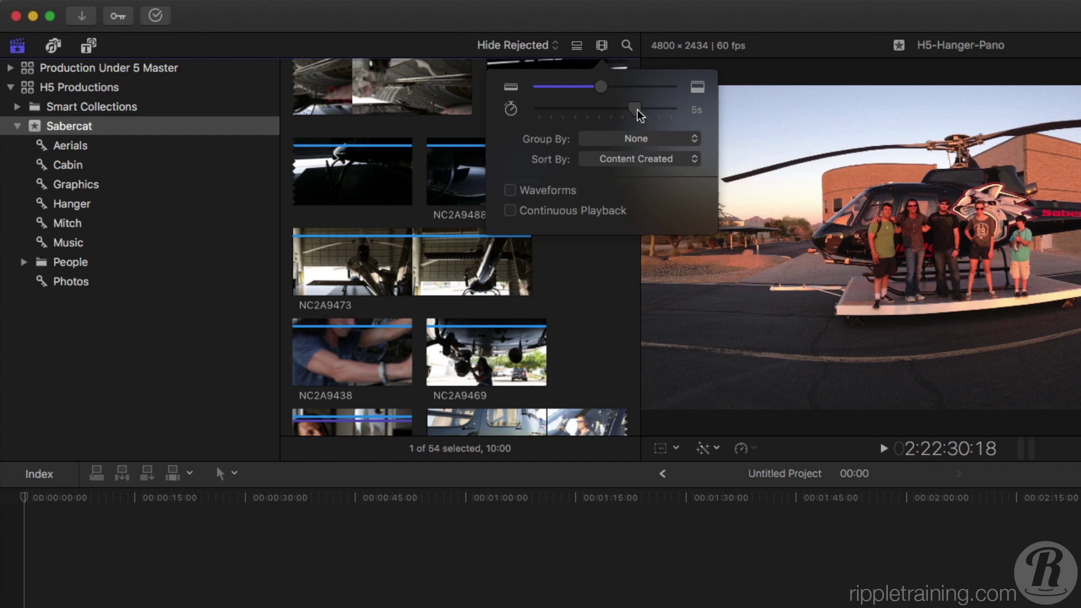
mouse_move(602, 87)
left_mouse_down()
mouse_move(617, 85)
mouse_move(597, 87)
left_mouse_up()
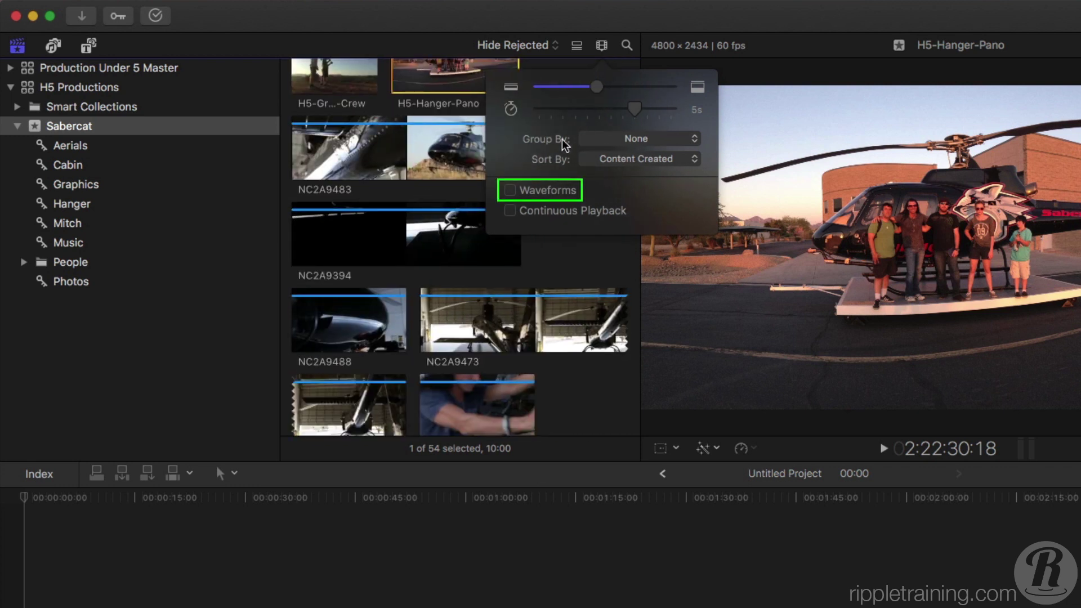
left_click(511, 189)
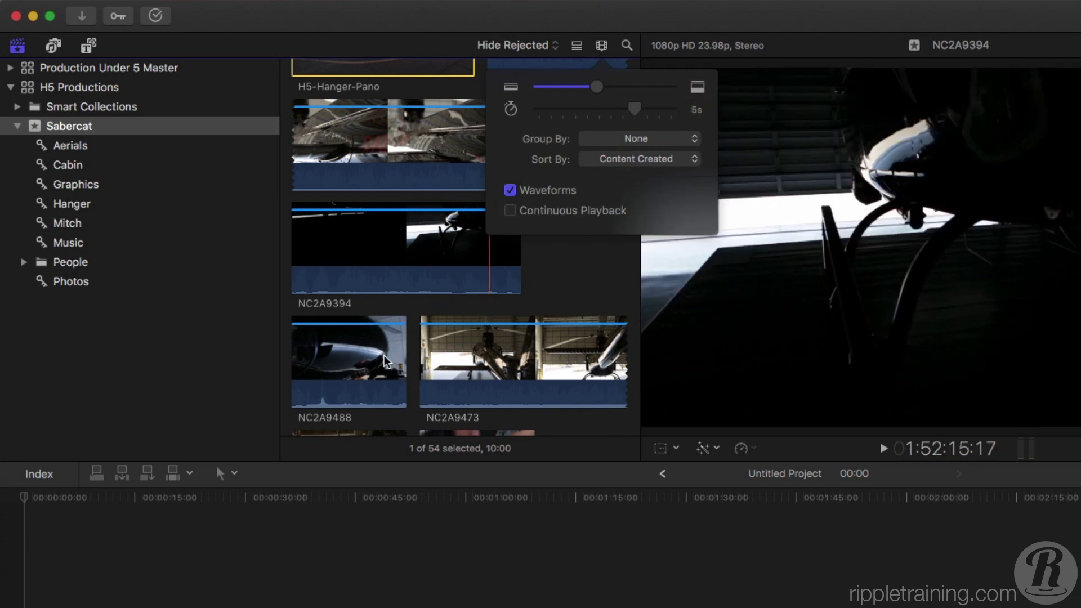
Play clip NC2A9488 from the skimmed point, then stop playback
key("space")
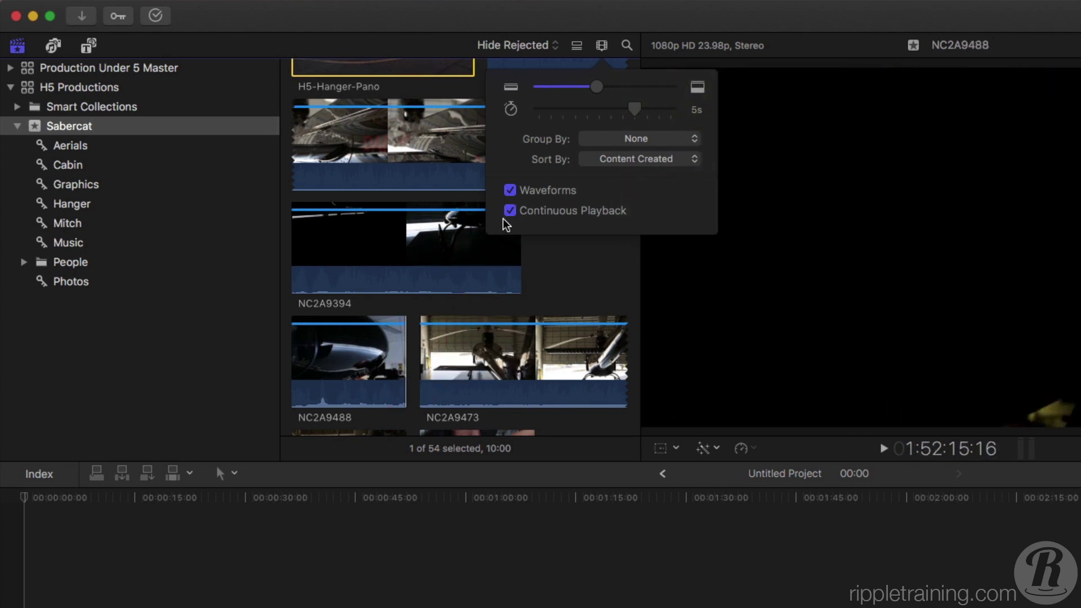
key("space")
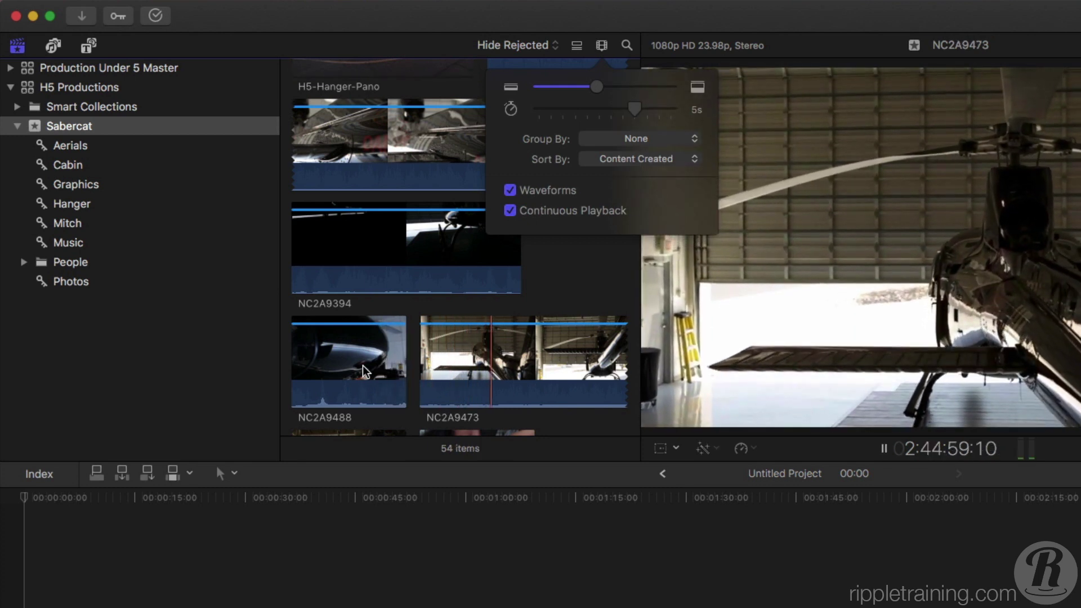
key("space")
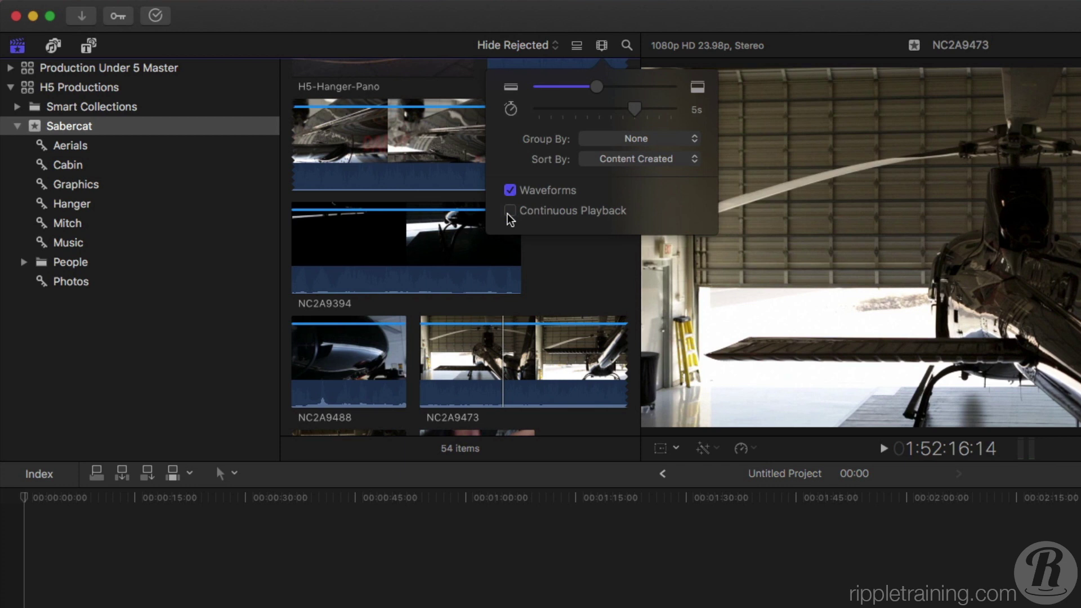
Close Clip Appearance, switch to list view, and widen the browser to reveal the Duration column
left_click(556, 259)
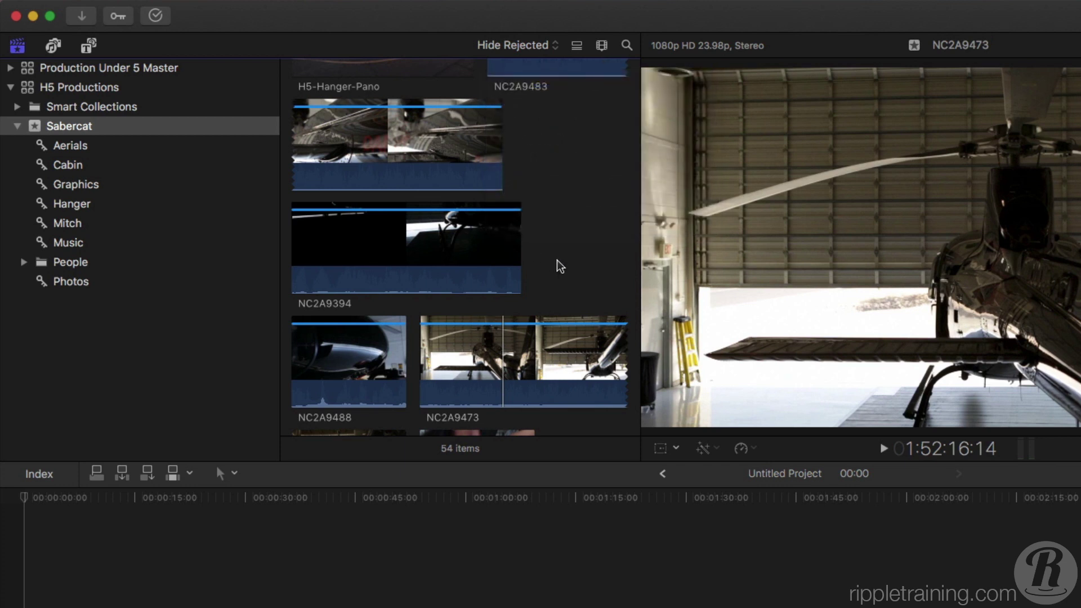
left_click(576, 49)
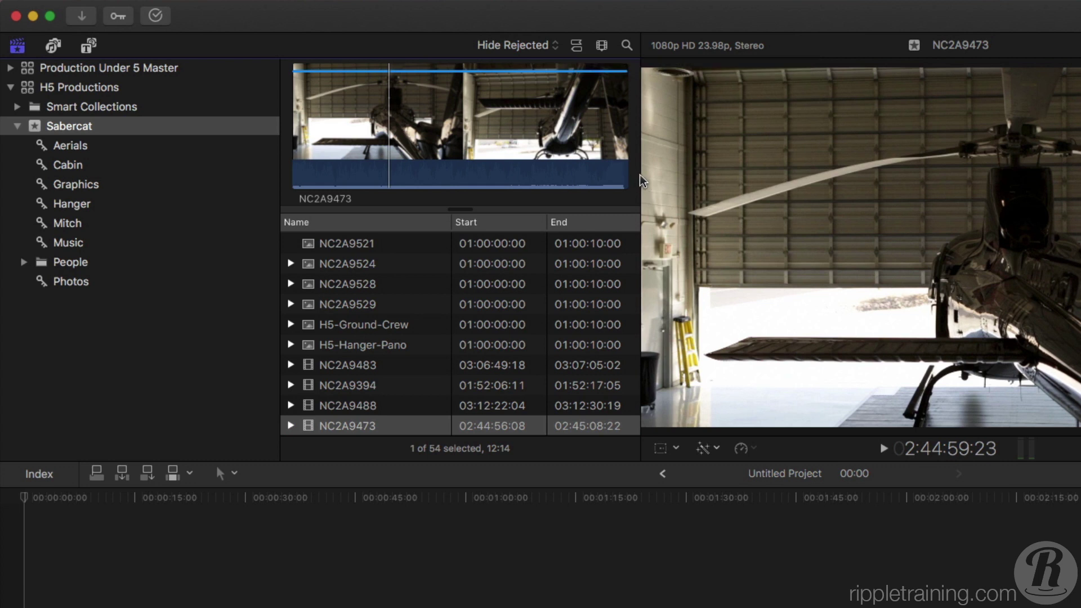
left_click_drag(646, 182, 970, 197)
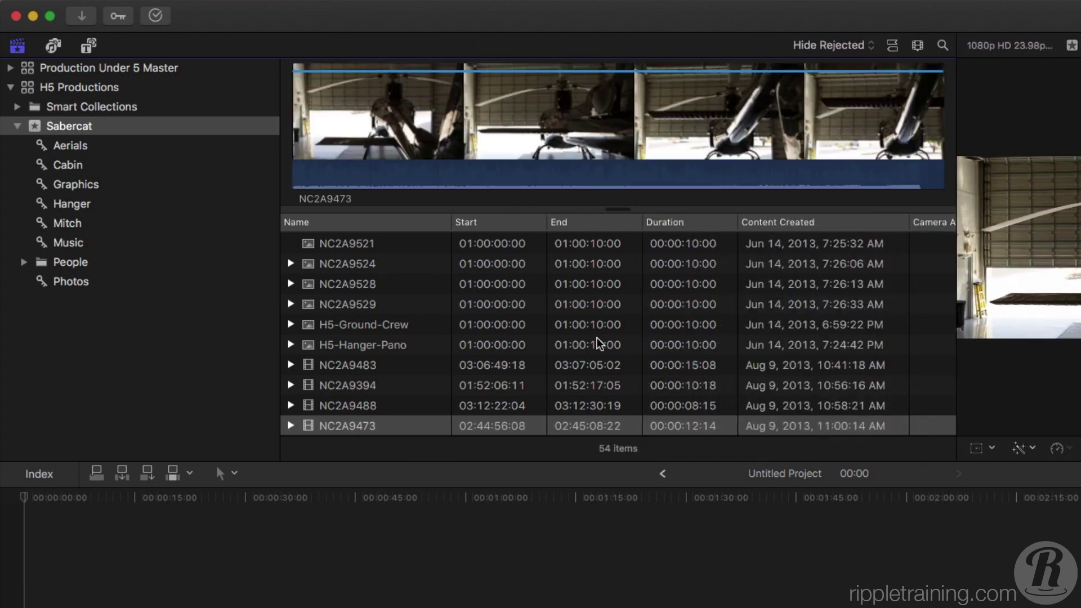
scroll(600, 344, "down", 5)
scroll(600, 344, "down", 10)
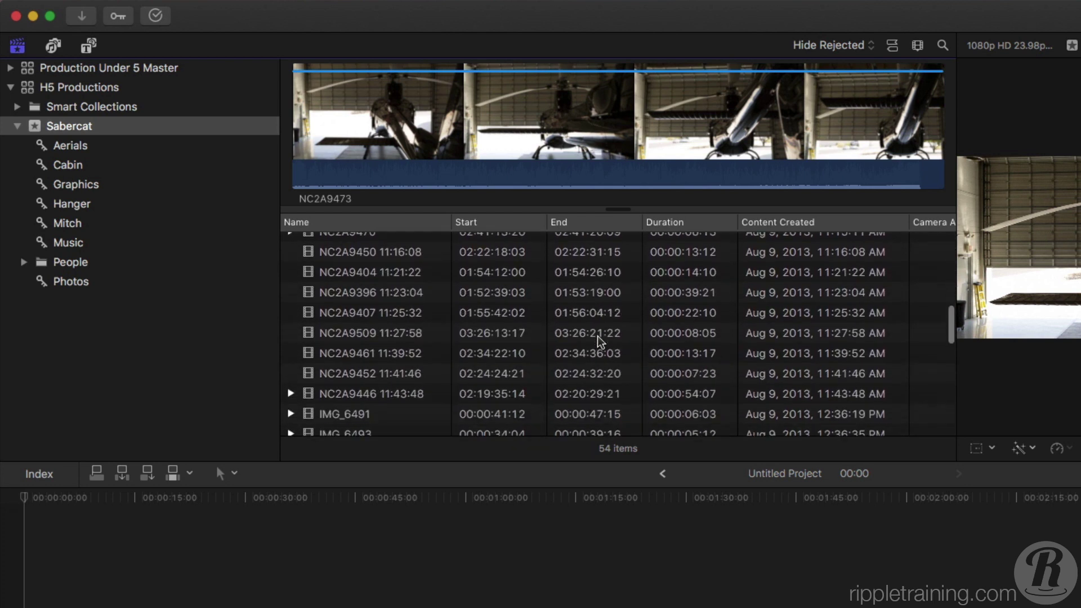
scroll(600, 341, "up", 4)
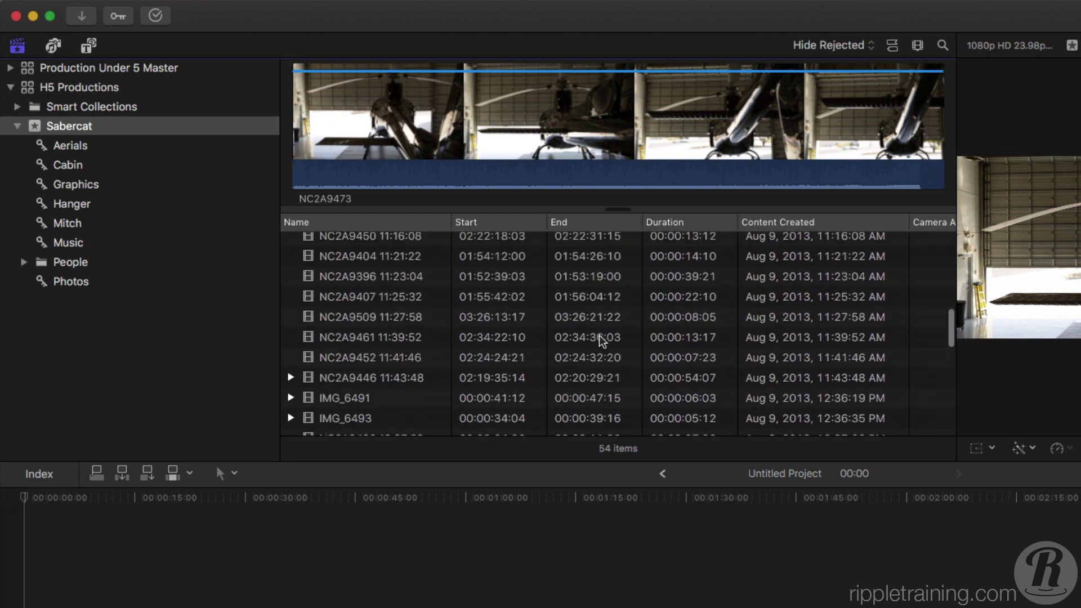
scroll(602, 340, "up", 1)
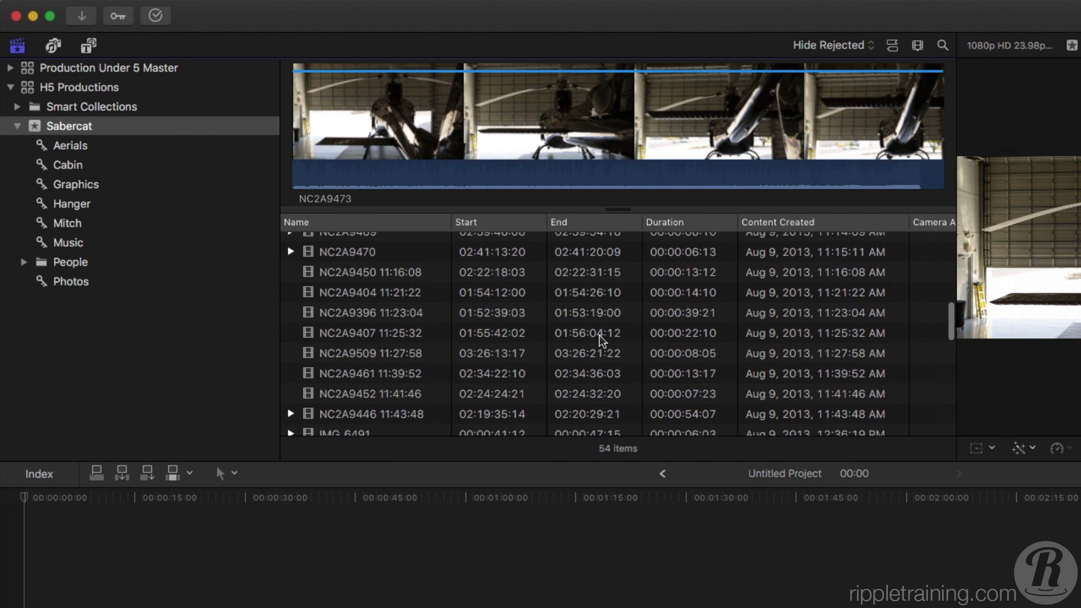
Sort by Start descending, try Duration, then re-sort by Start descending and reposition the Start column
left_click(499, 222)
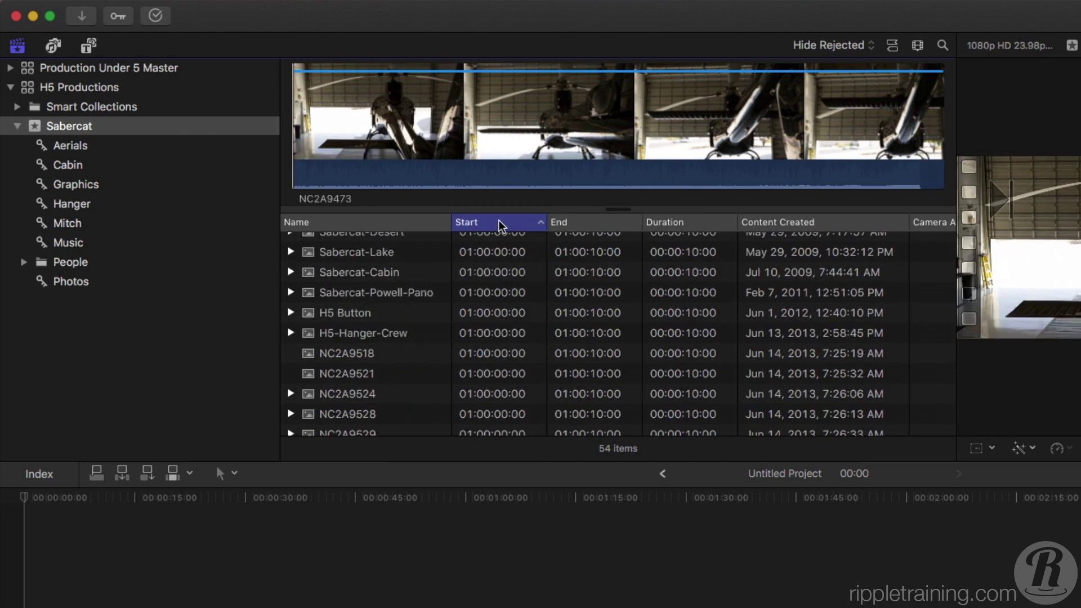
left_click(499, 224)
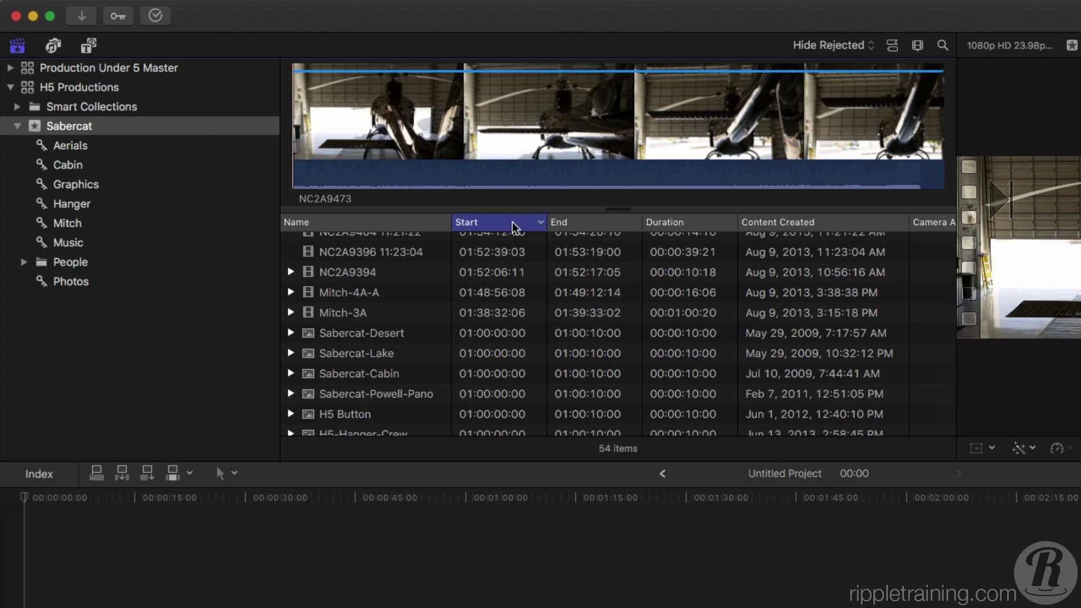
left_click(687, 226)
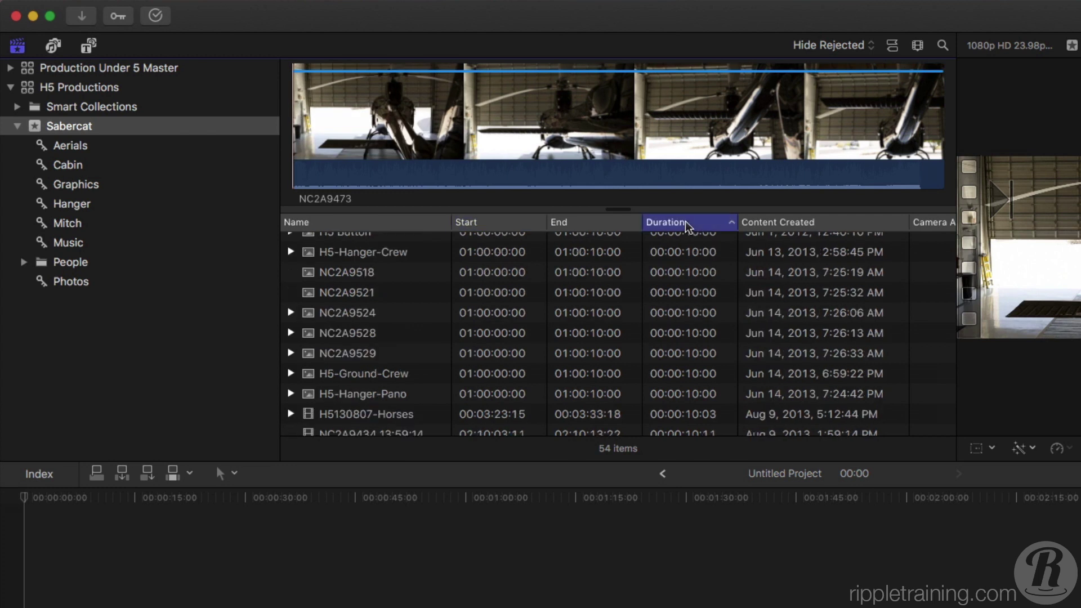
left_click(518, 226)
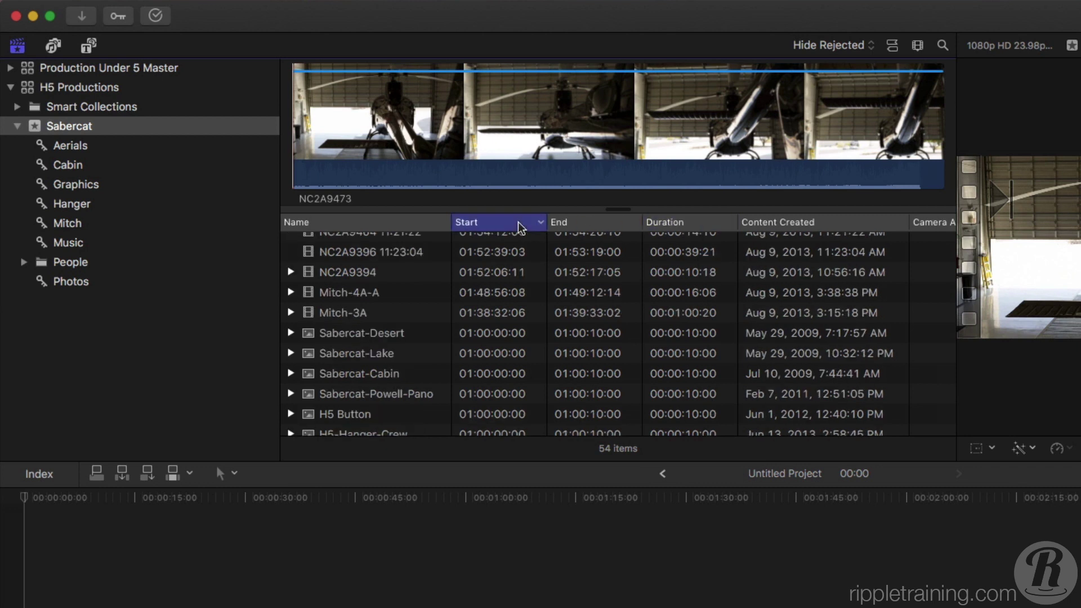
mouse_move(518, 227)
left_mouse_down()
mouse_move(796, 224)
mouse_move(531, 232)
left_mouse_up()
Uncheck Camera Name in the list's column header menu
right_click(517, 228)
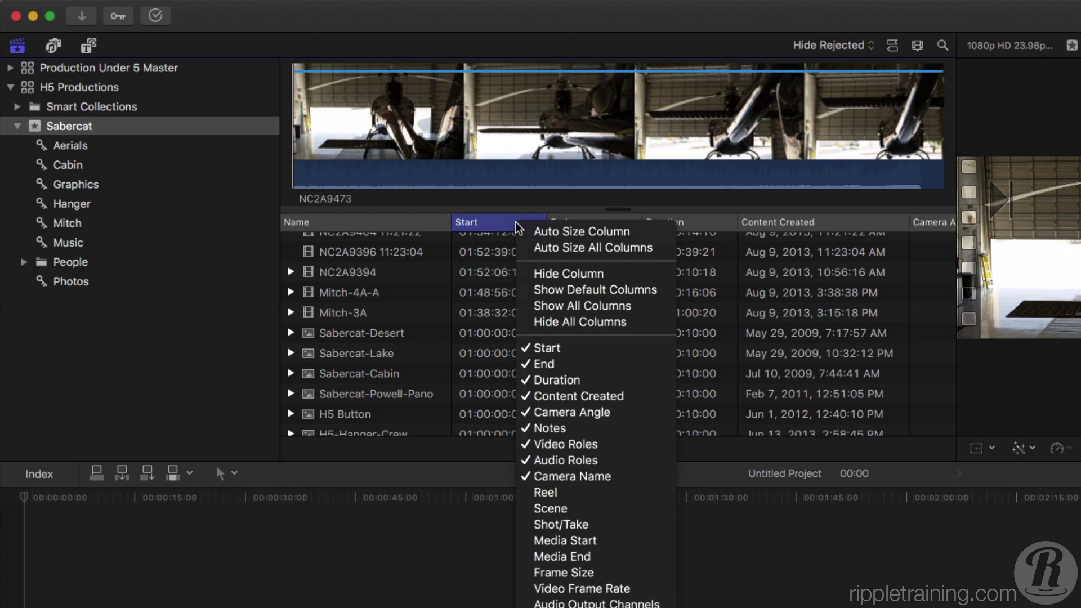
left_click(544, 478)
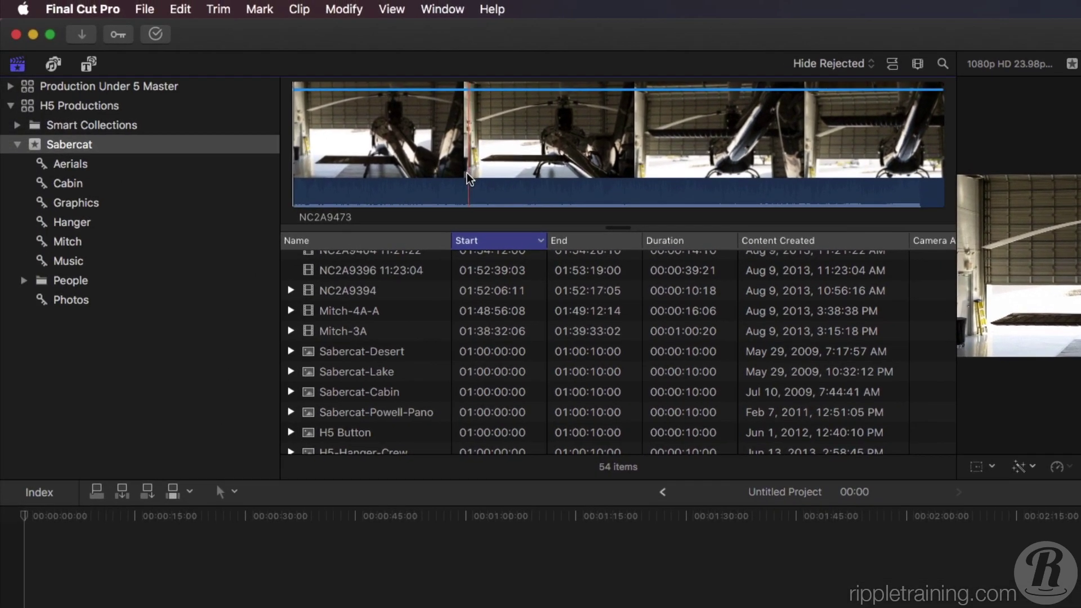
Expand clips NC2A9394 and Mitch-4A-A to show their keywords
left_click(291, 291)
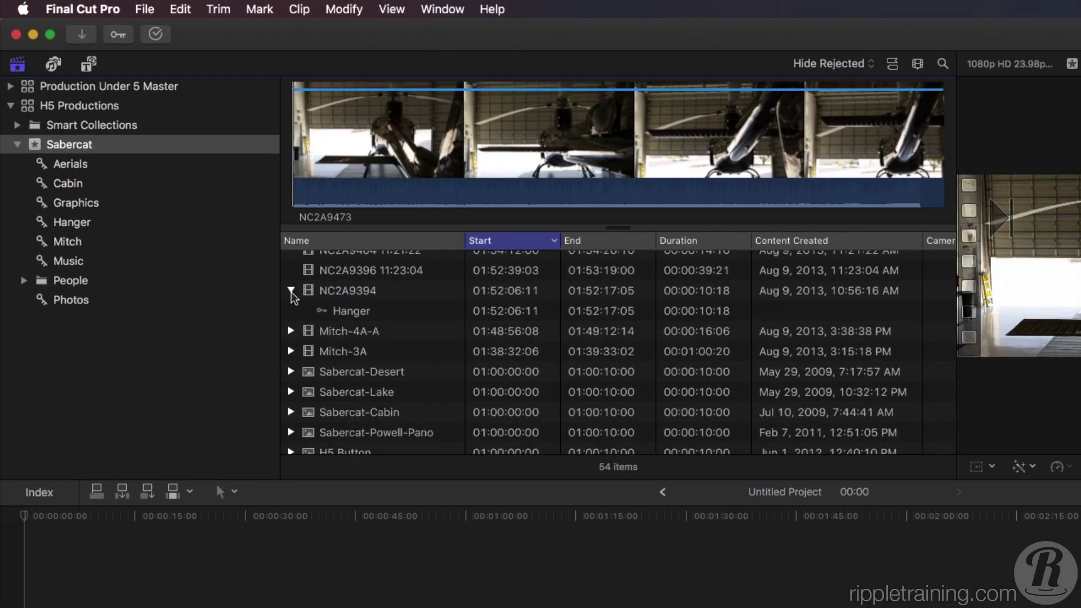
left_click(291, 332)
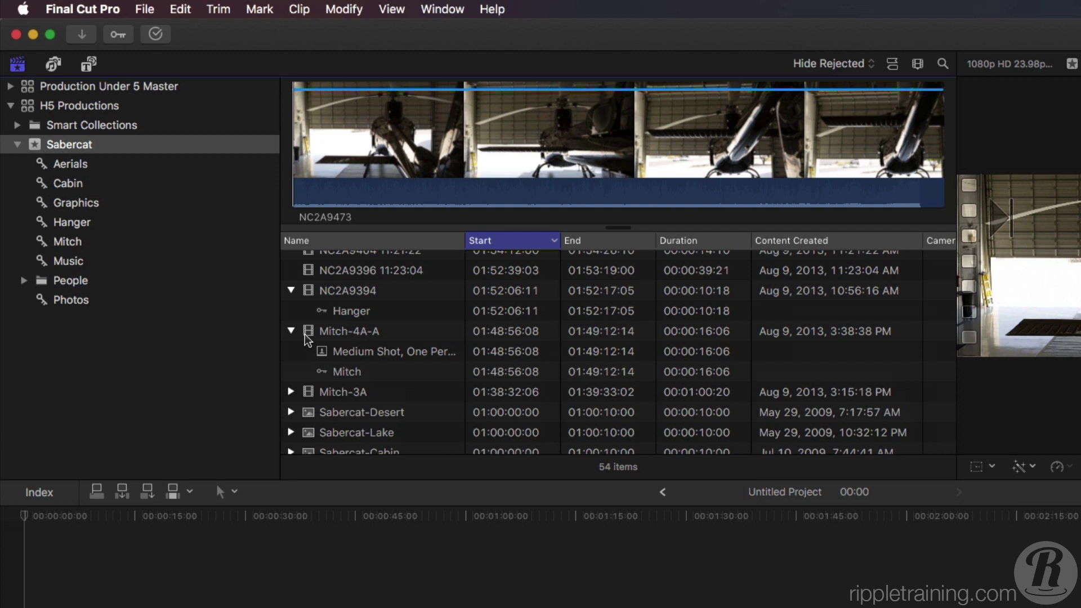
scroll(304, 336, "down", 2)
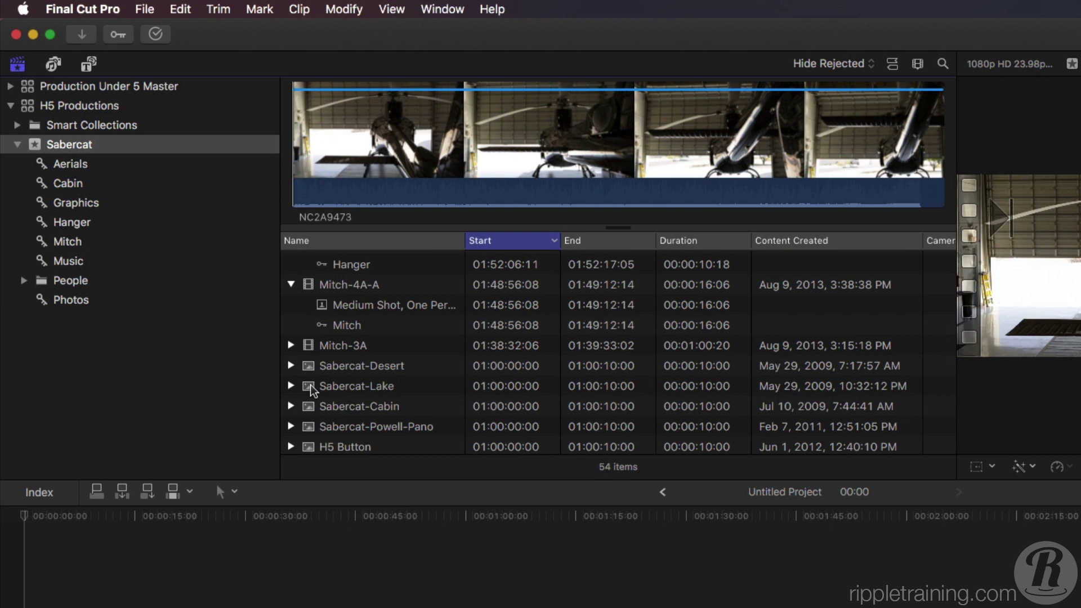
Select the Sabercat event and bring up the Clip Appearance settings
left_click(141, 144)
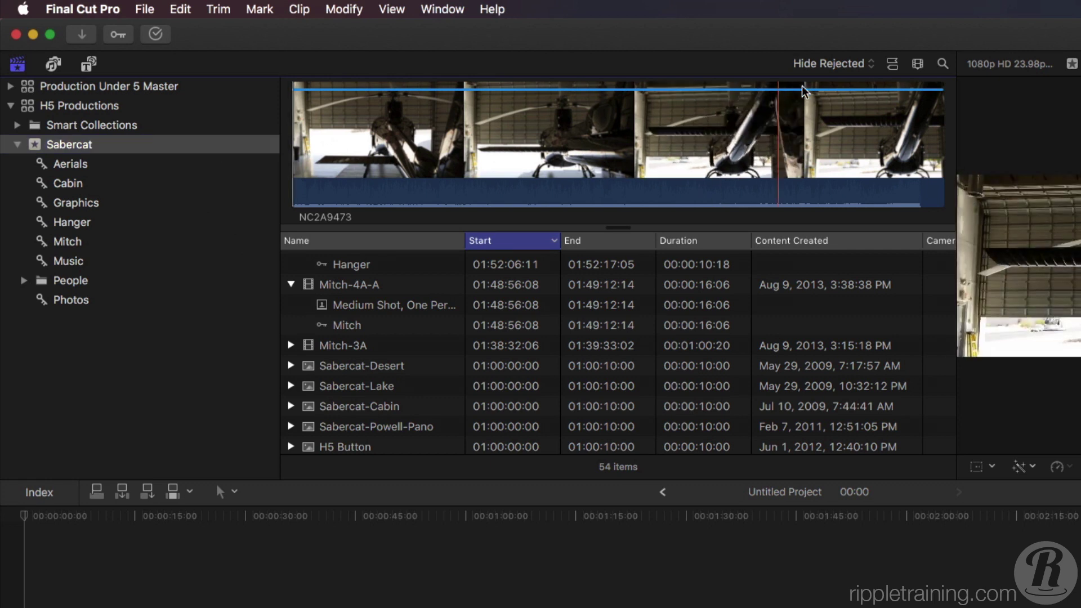
left_click(911, 67)
left_click(914, 67)
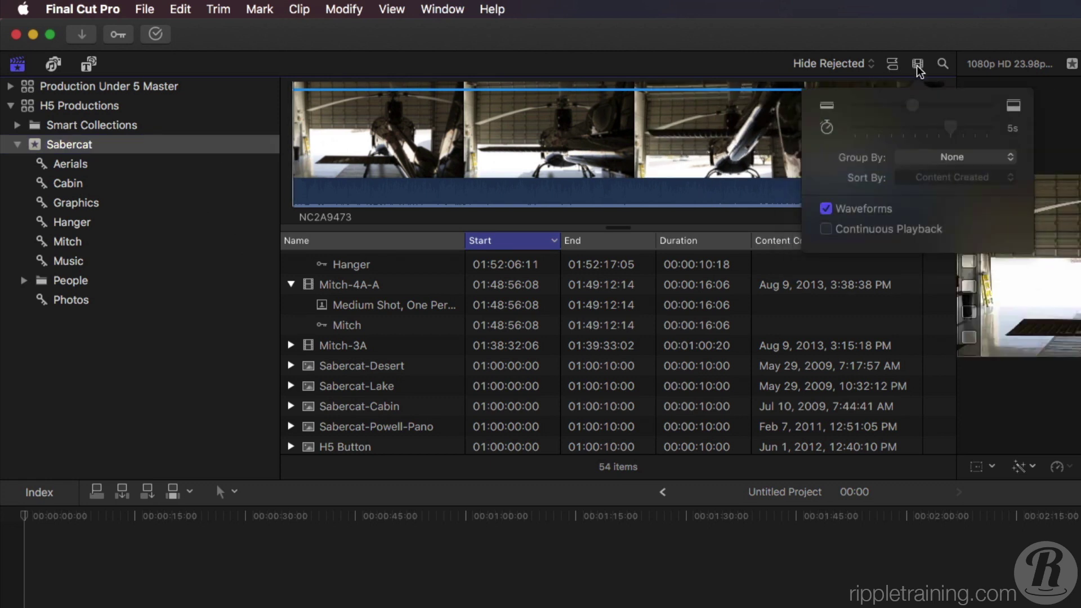
Group the browser clips by Content Created
left_click(926, 159)
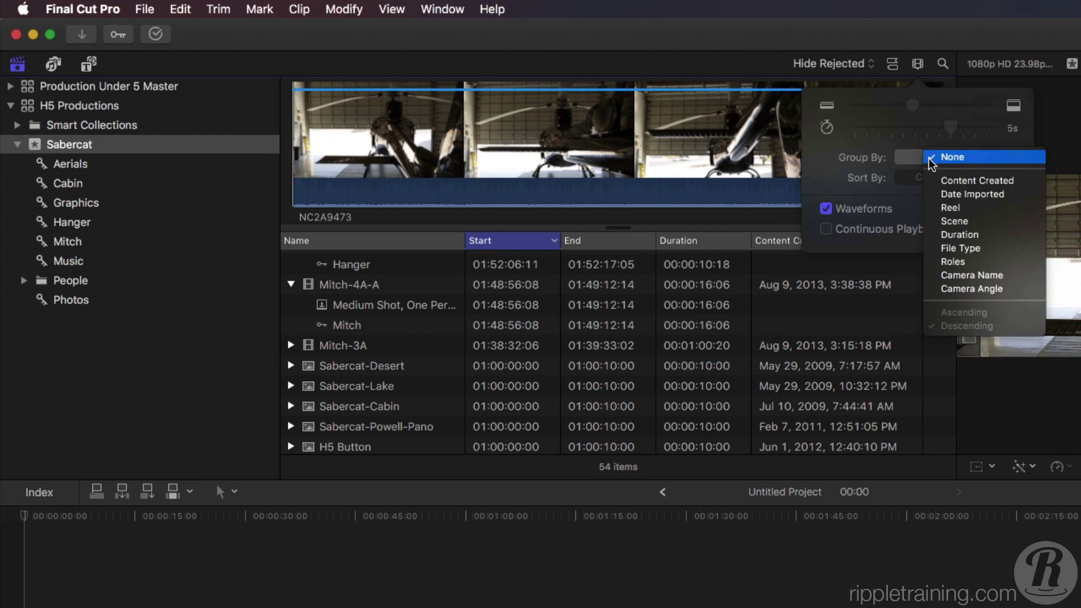
left_click(973, 186)
scroll(747, 309, "down", 2)
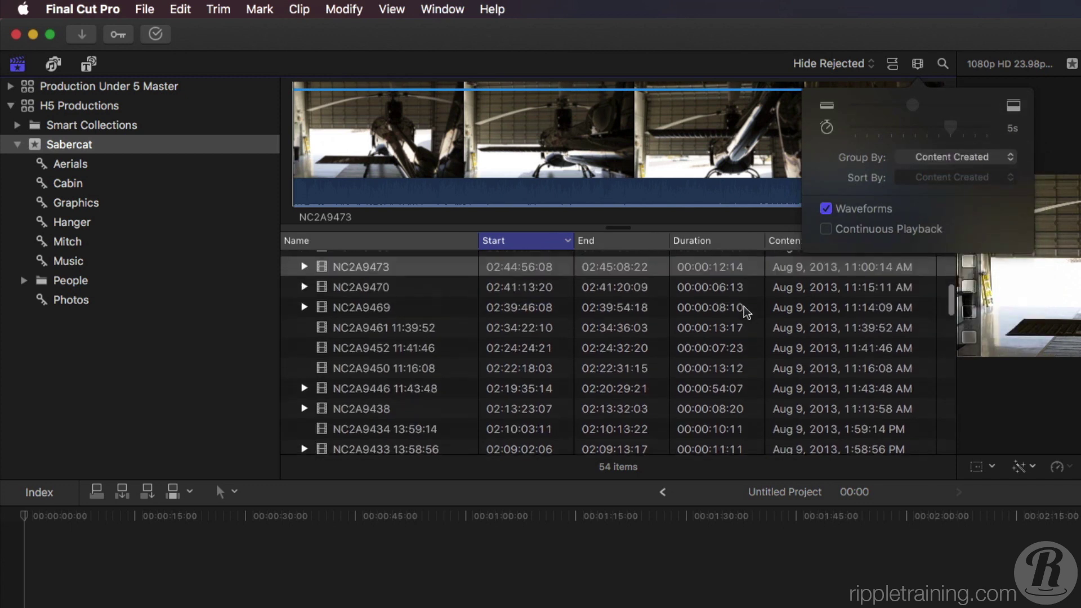
scroll(748, 309, "up", 5)
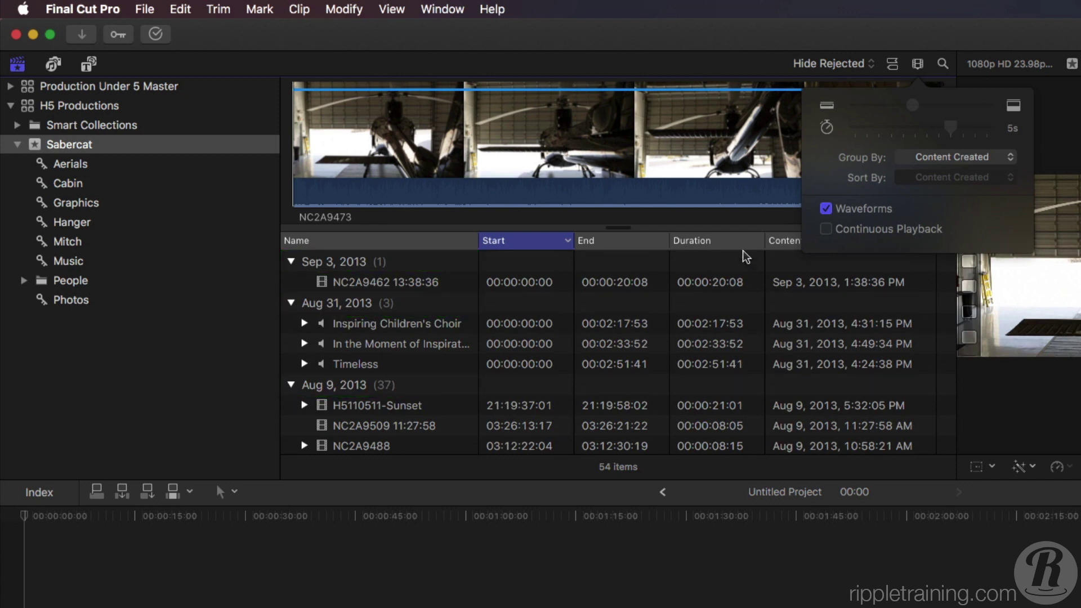
Change grouping to Duration, then File Type, and display the clips as filmstrips
left_click(944, 160)
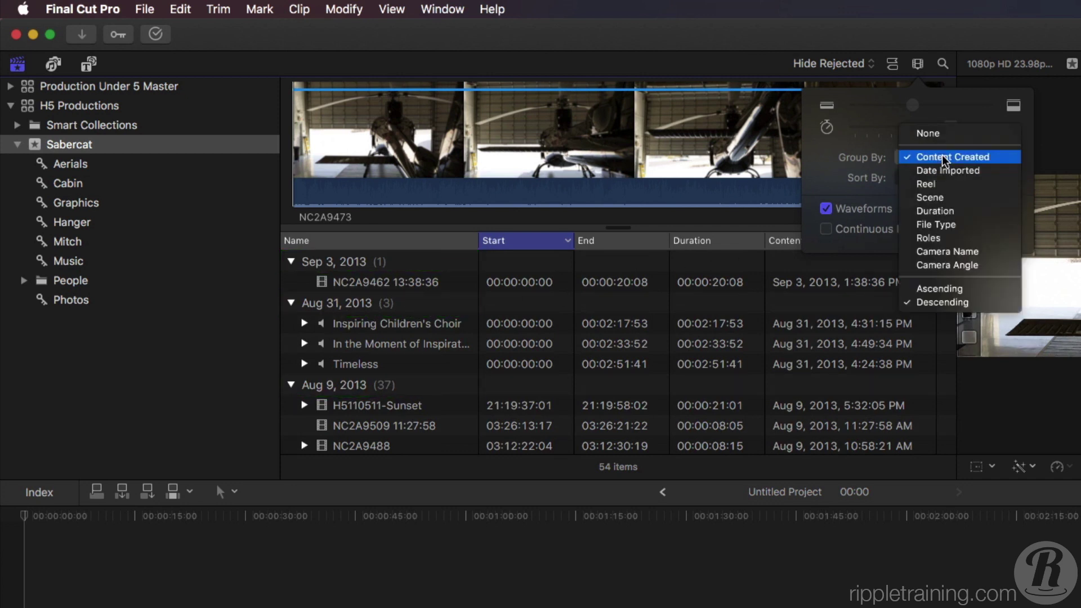
left_click(938, 211)
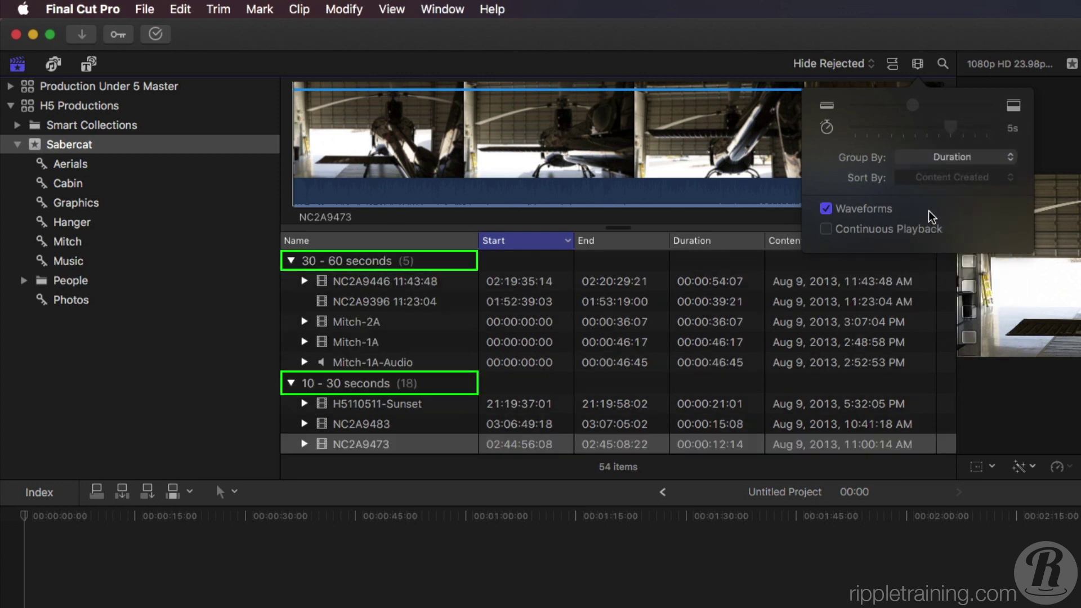
left_click(940, 161)
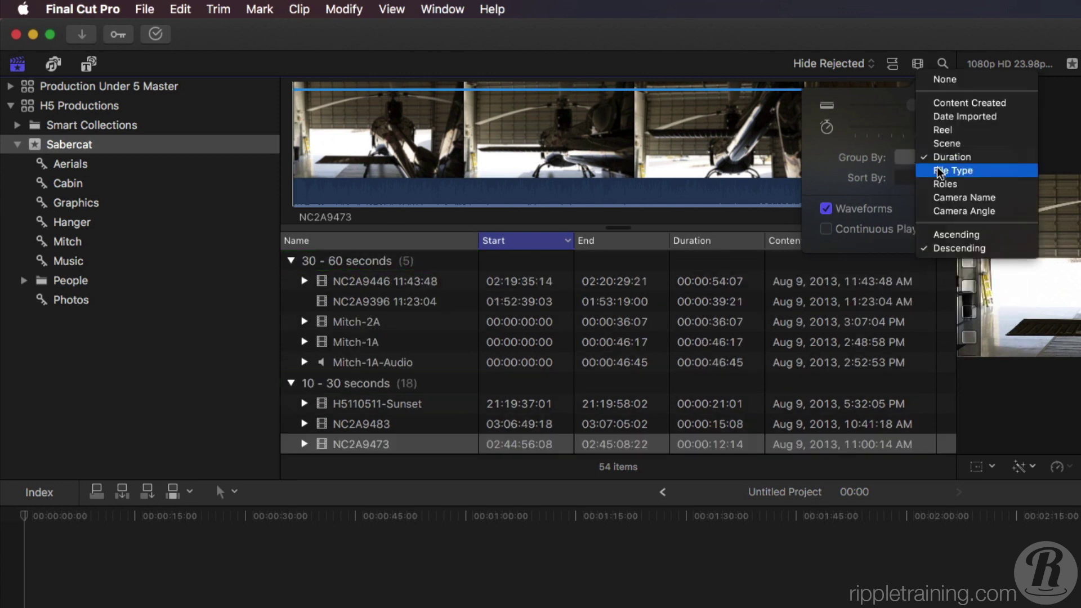
left_click(938, 169)
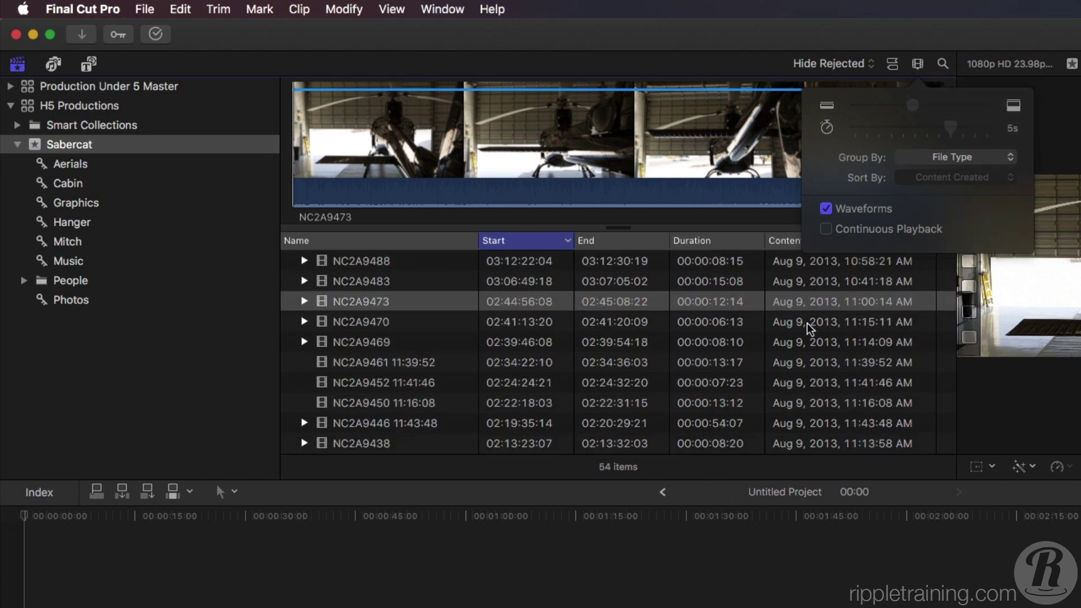
scroll(806, 322, "up", 5)
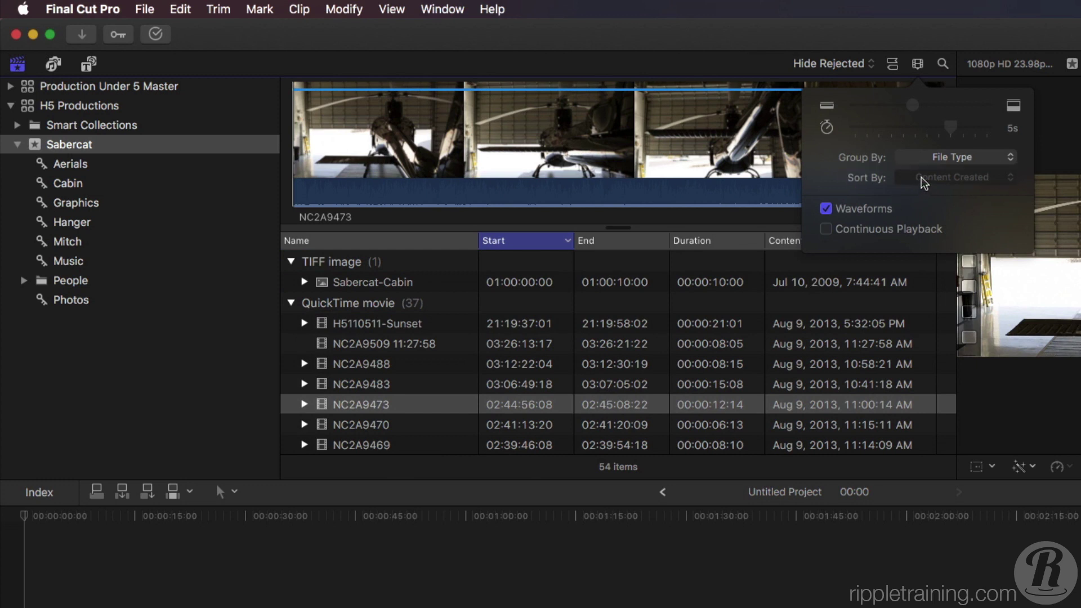
left_click(892, 65)
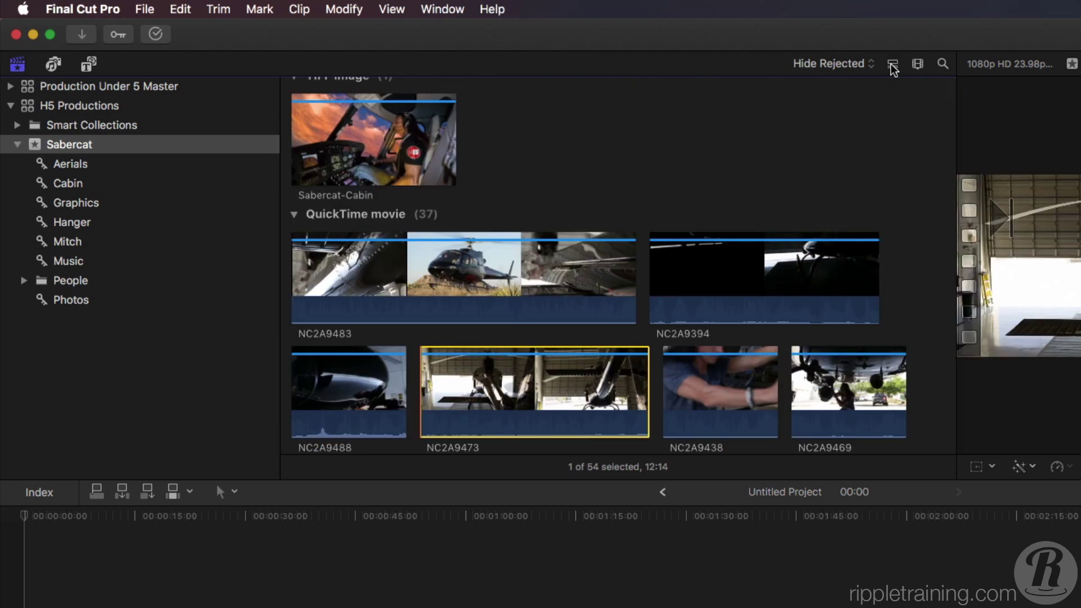
Set the filmstrip clips' Sort By option to Name in Clip Appearance
left_click(916, 66)
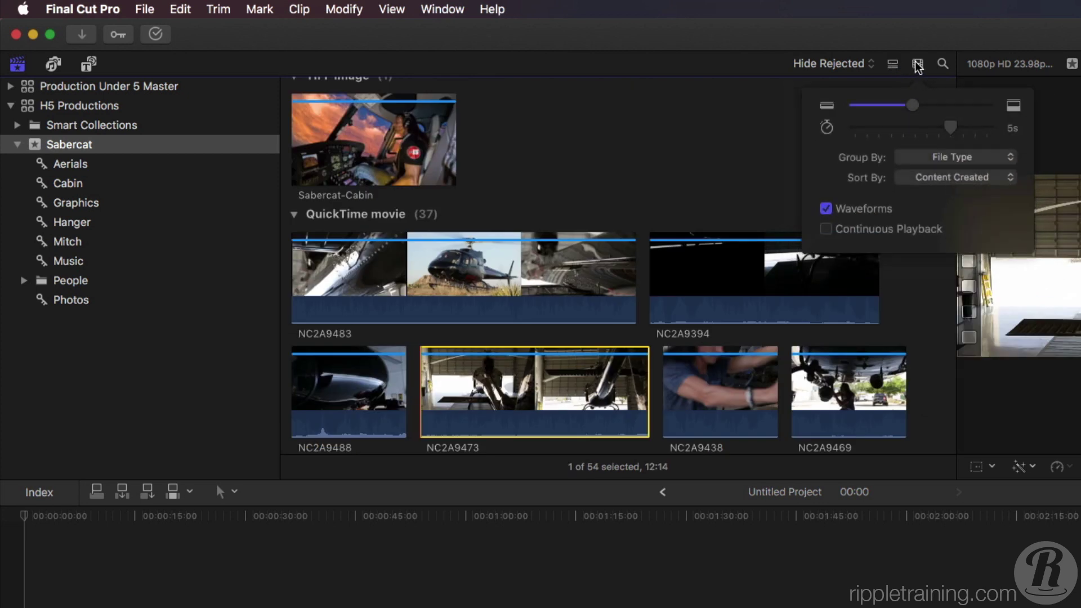
left_click(922, 179)
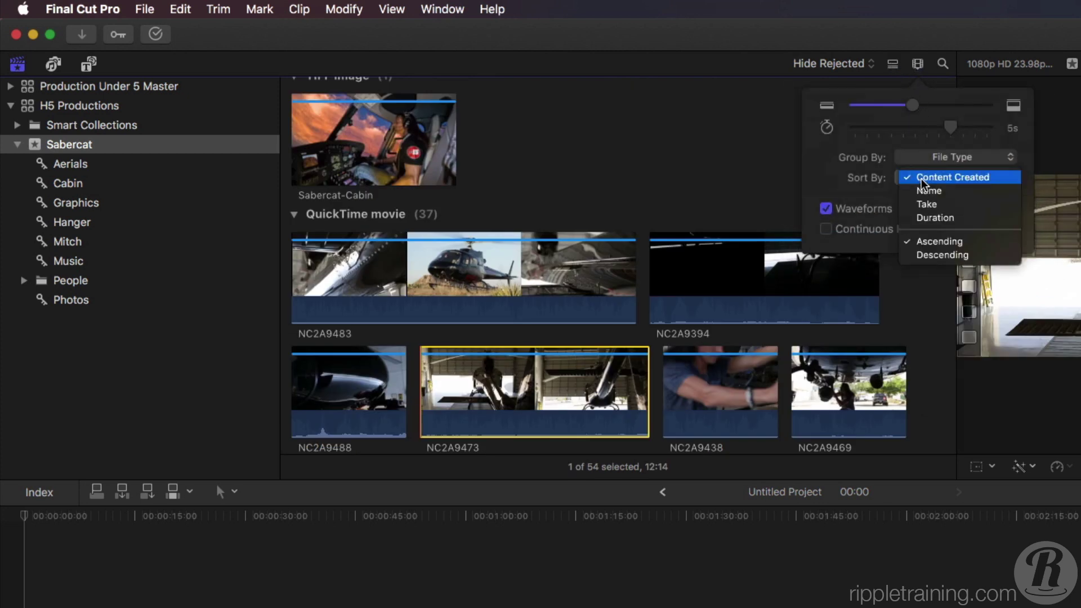
left_click(979, 190)
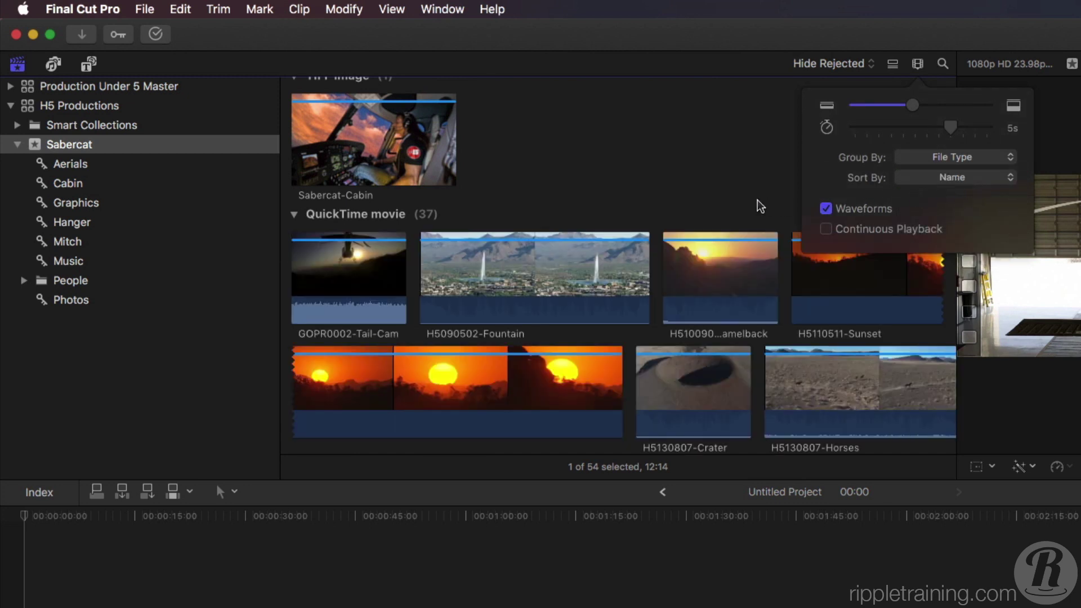
scroll(718, 196, "up", 2)
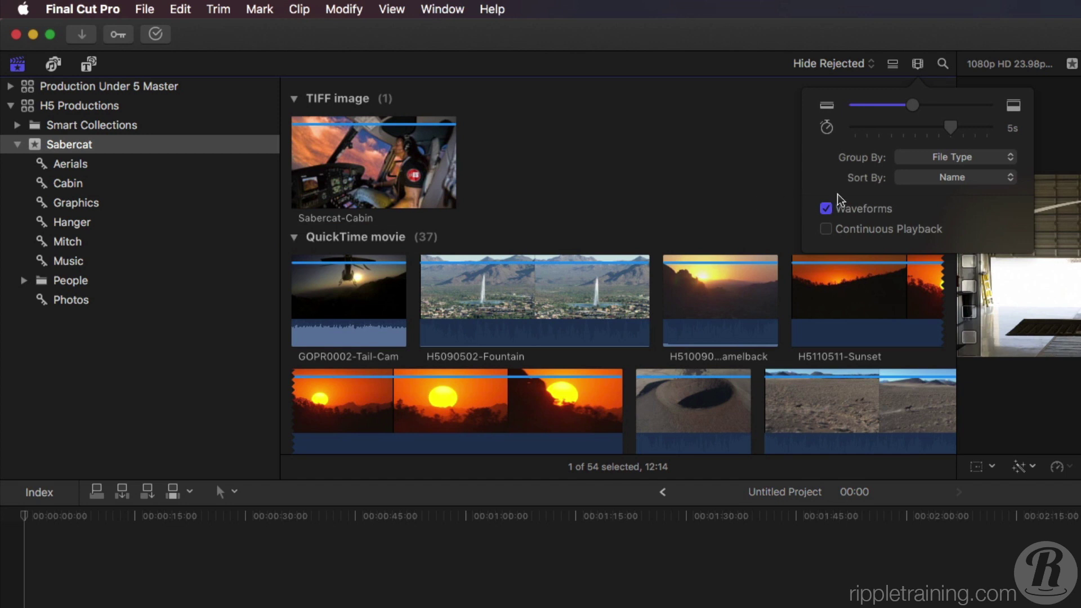
Set Group By to None and return the browser to list view
left_click(934, 157)
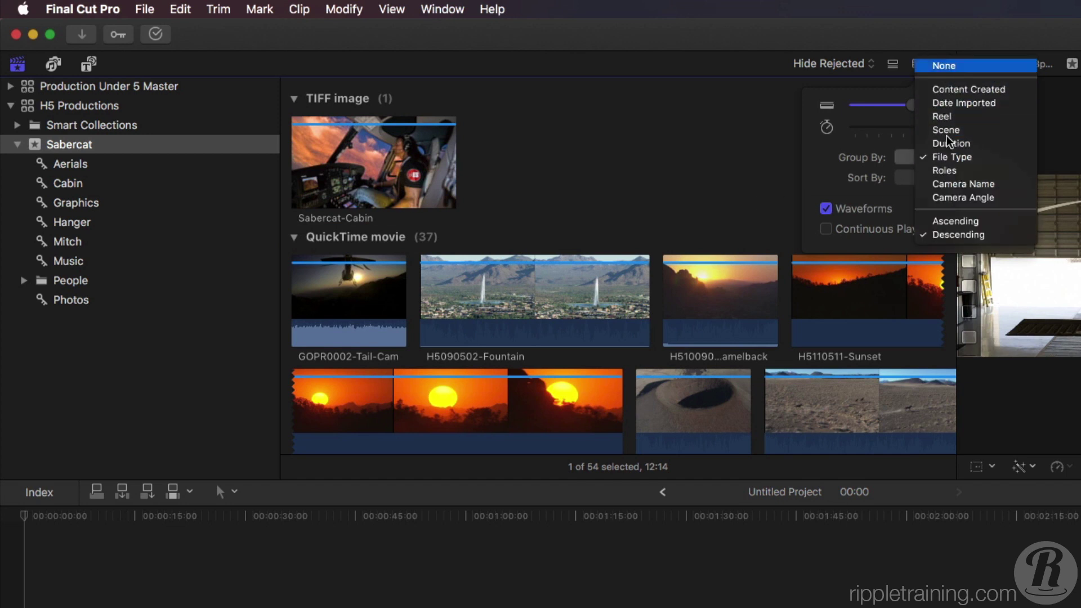
key("Return")
left_click(893, 63)
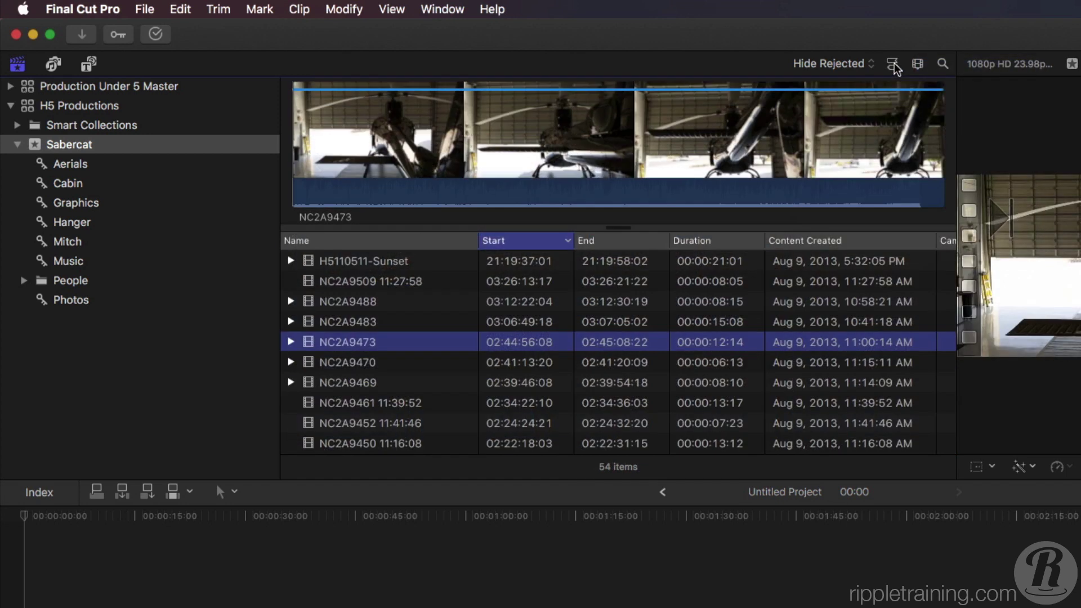